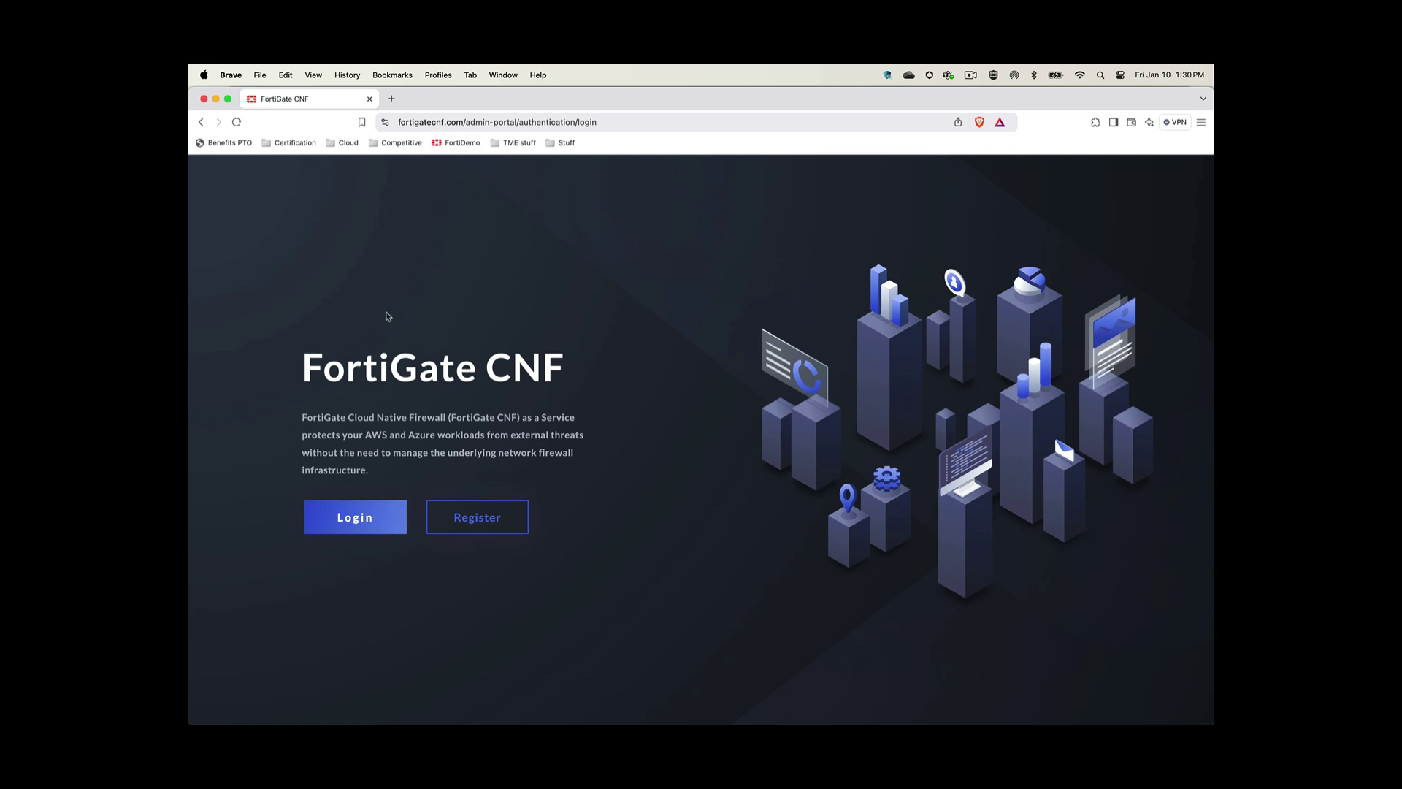
- Log in to FortiGate CNF and show the options for adding a new cloud account
left_click(355, 520)
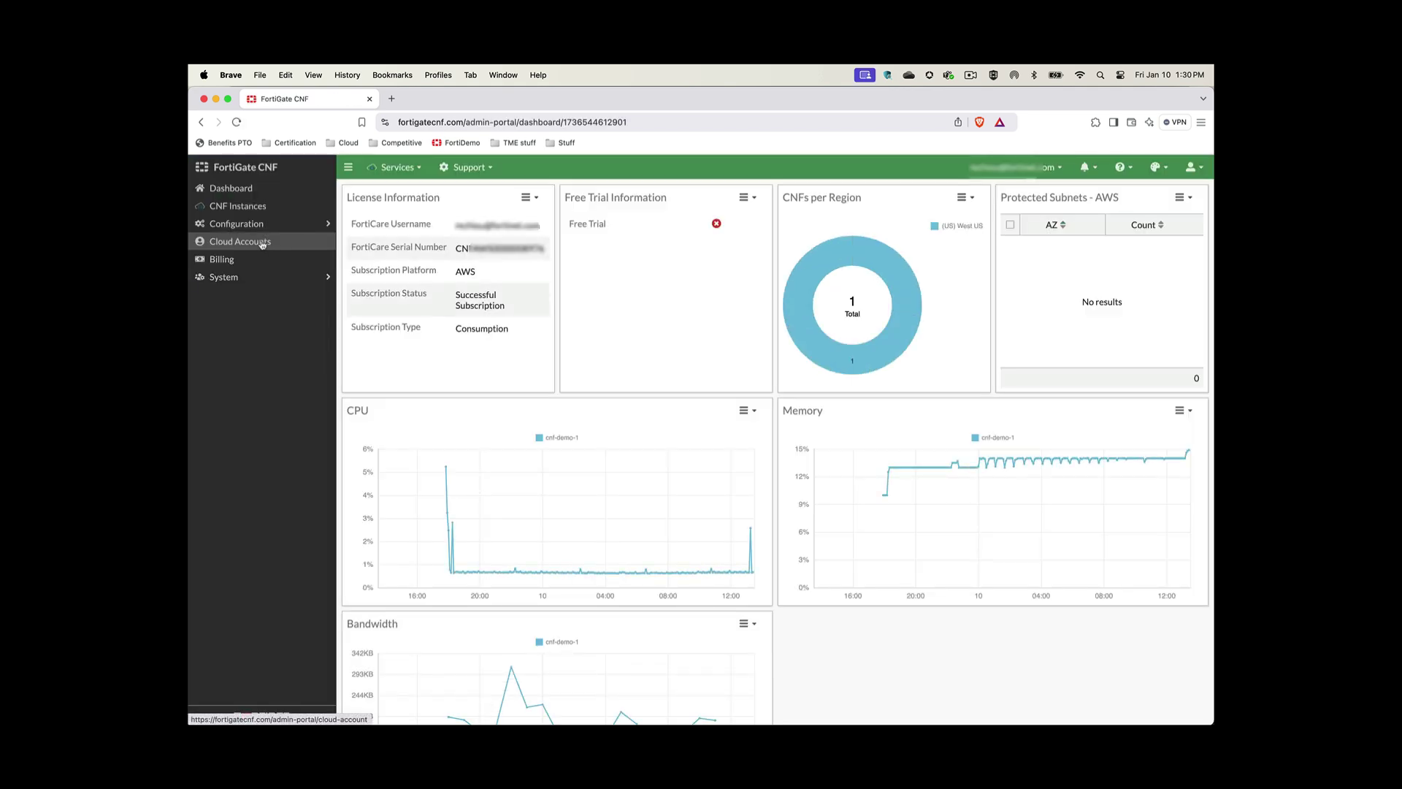
left_click(262, 244)
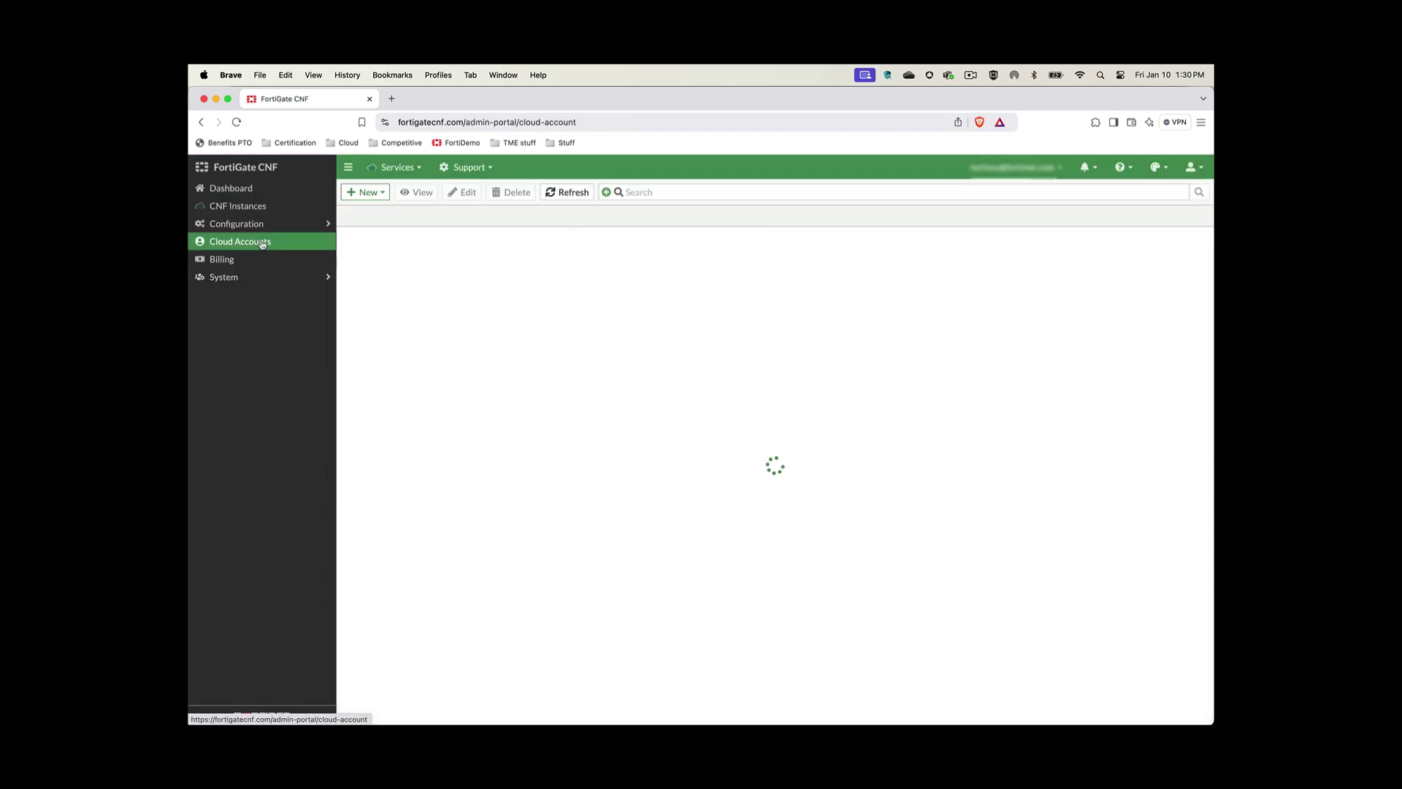
left_click(378, 192)
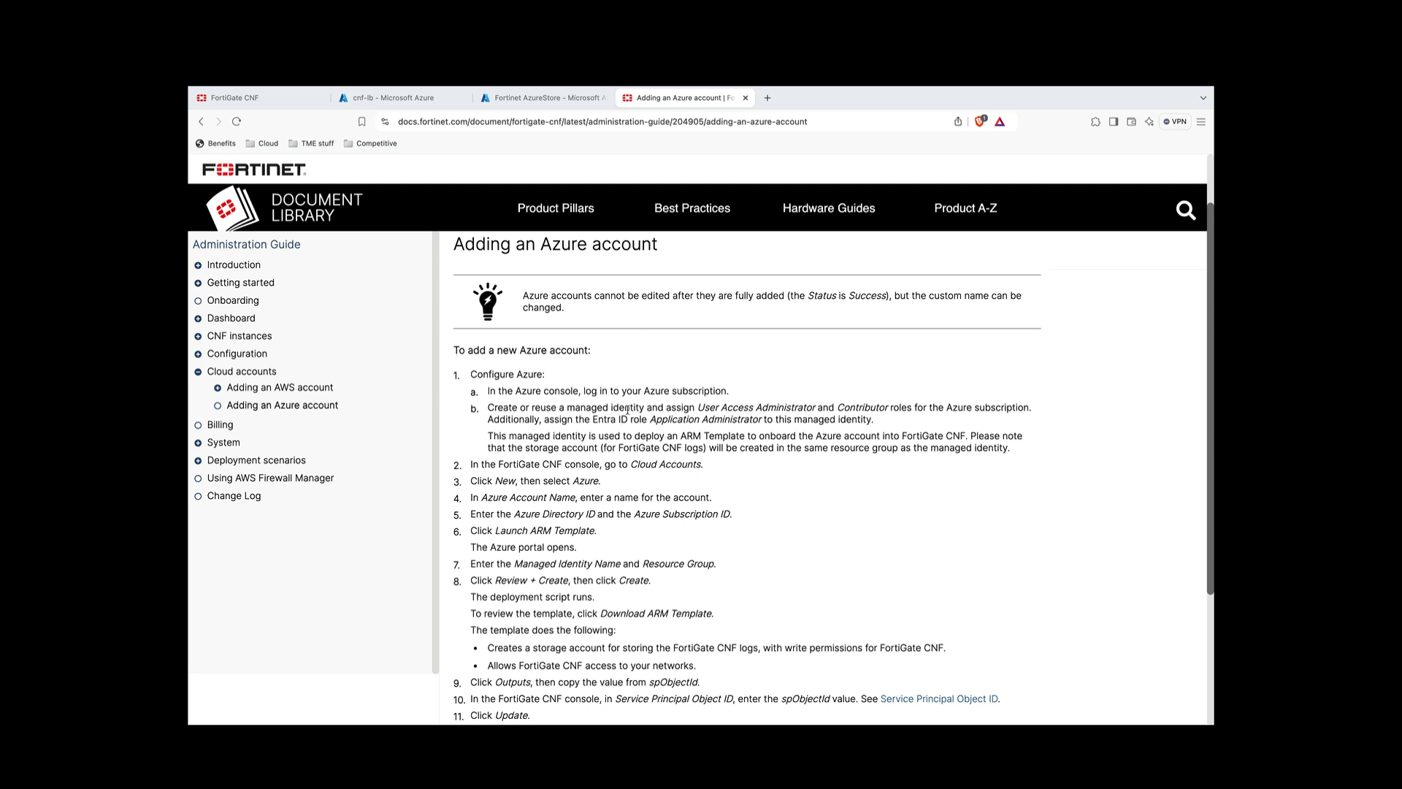
- Review the Azure account documentation for the required managed identity roles, the Entra ID role and the Azure Directory ID
left_click_drag(693, 409, 913, 409)
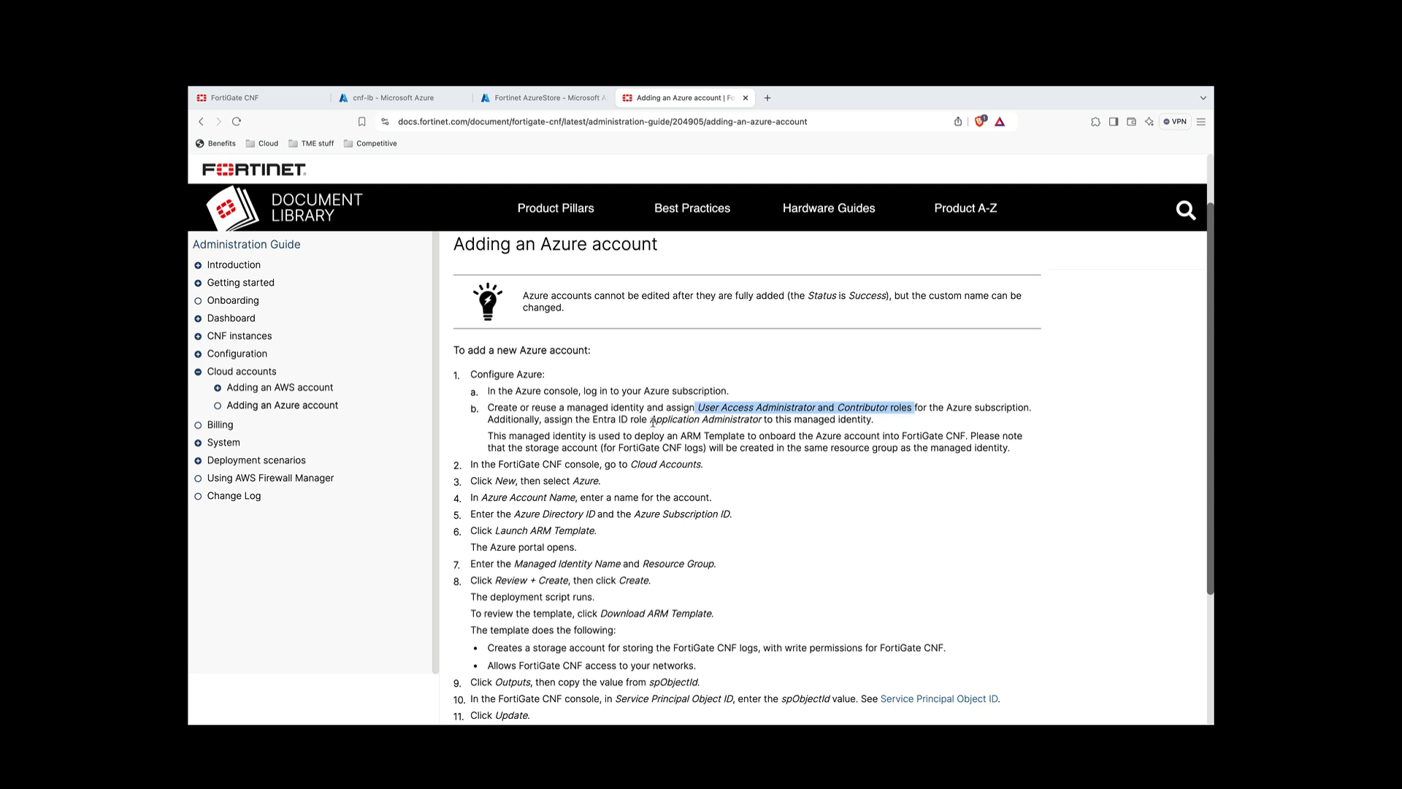
left_click_drag(606, 421, 874, 420)
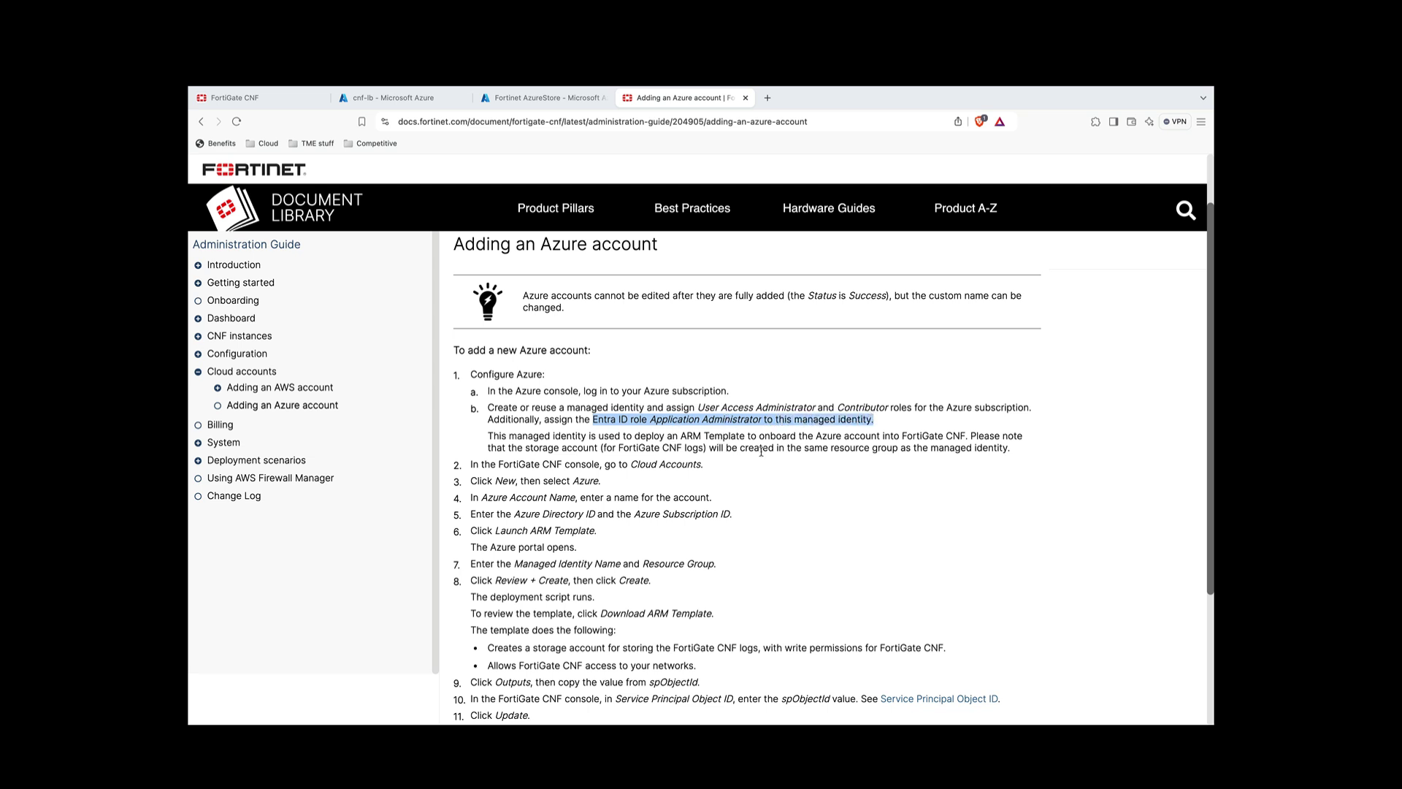
left_click(740, 466)
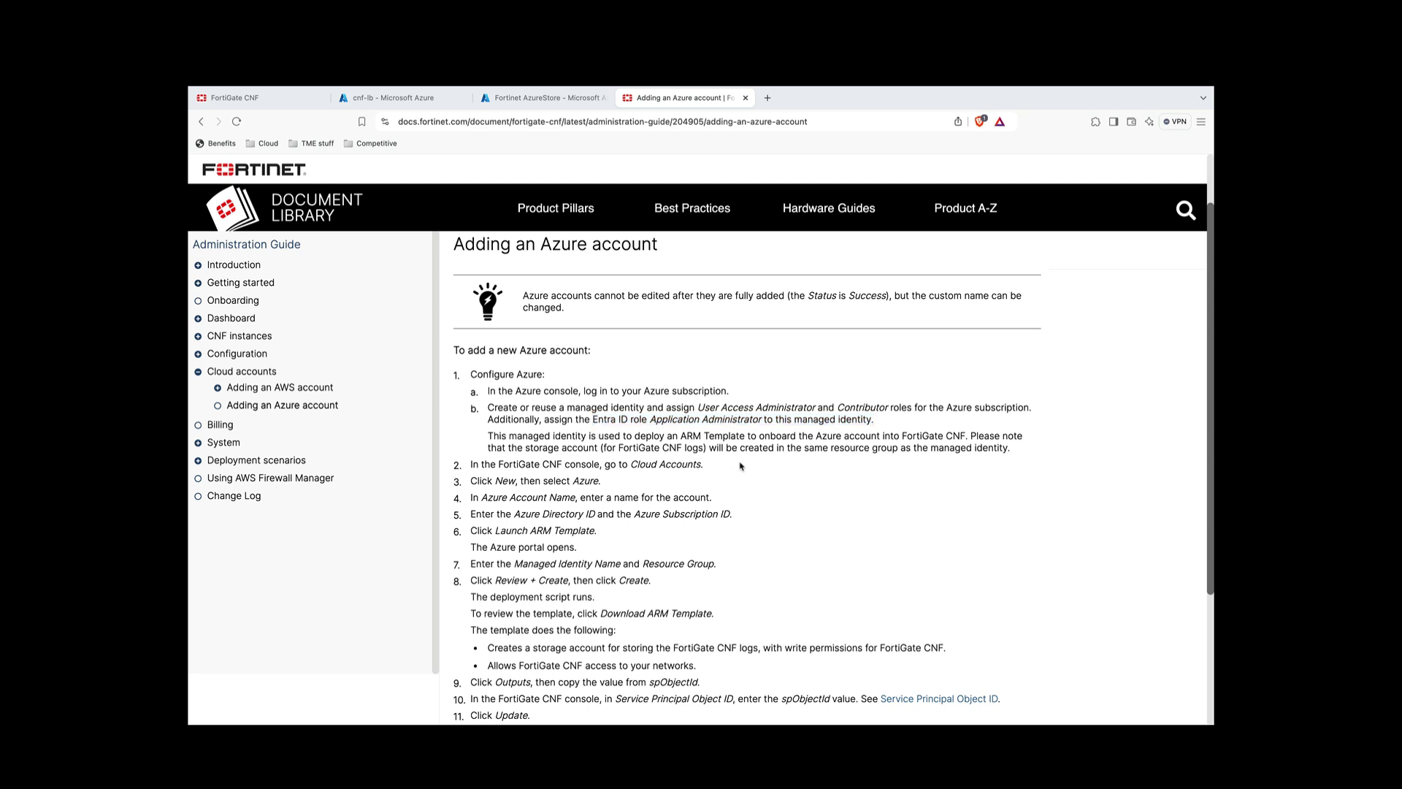
scroll(729, 462, "down", 2)
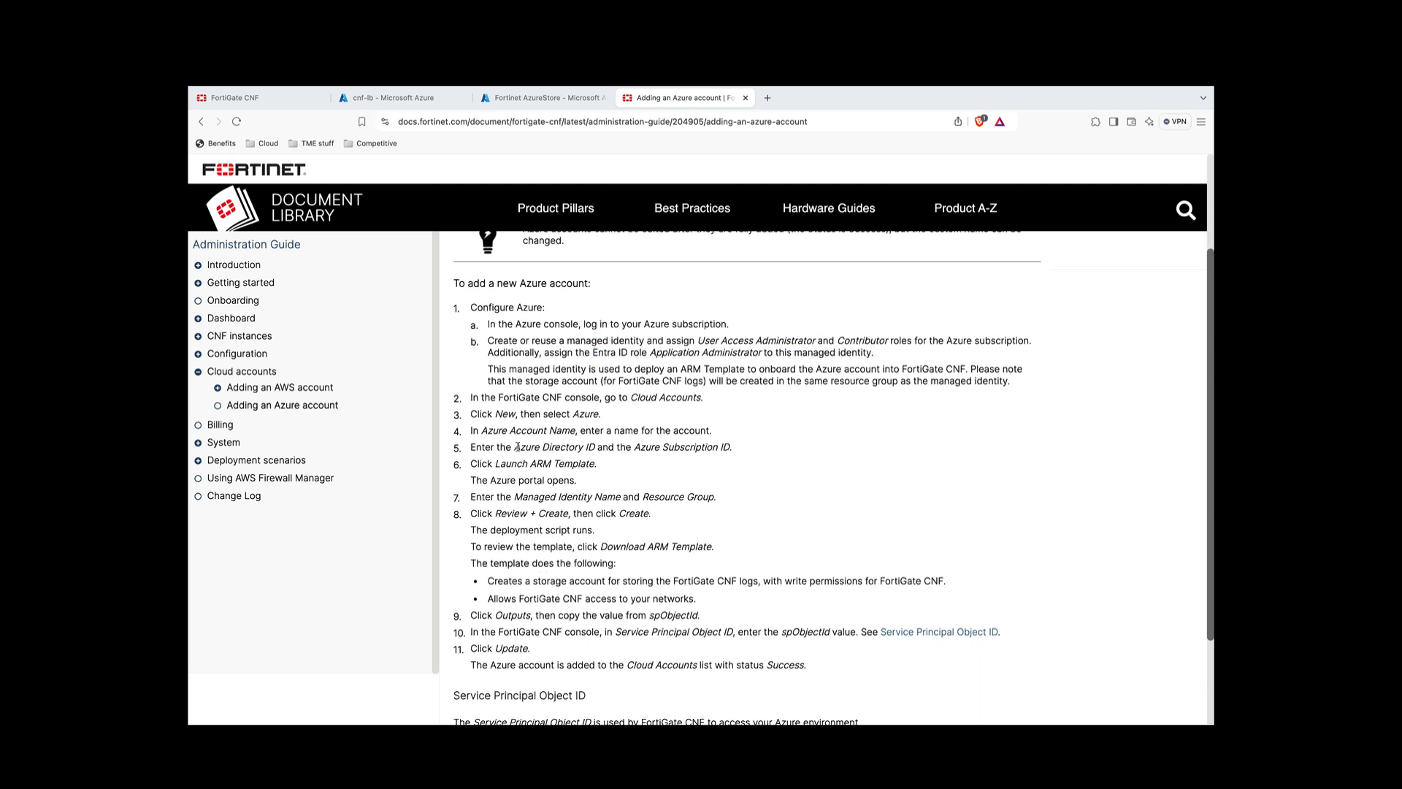
left_click_drag(516, 447, 594, 452)
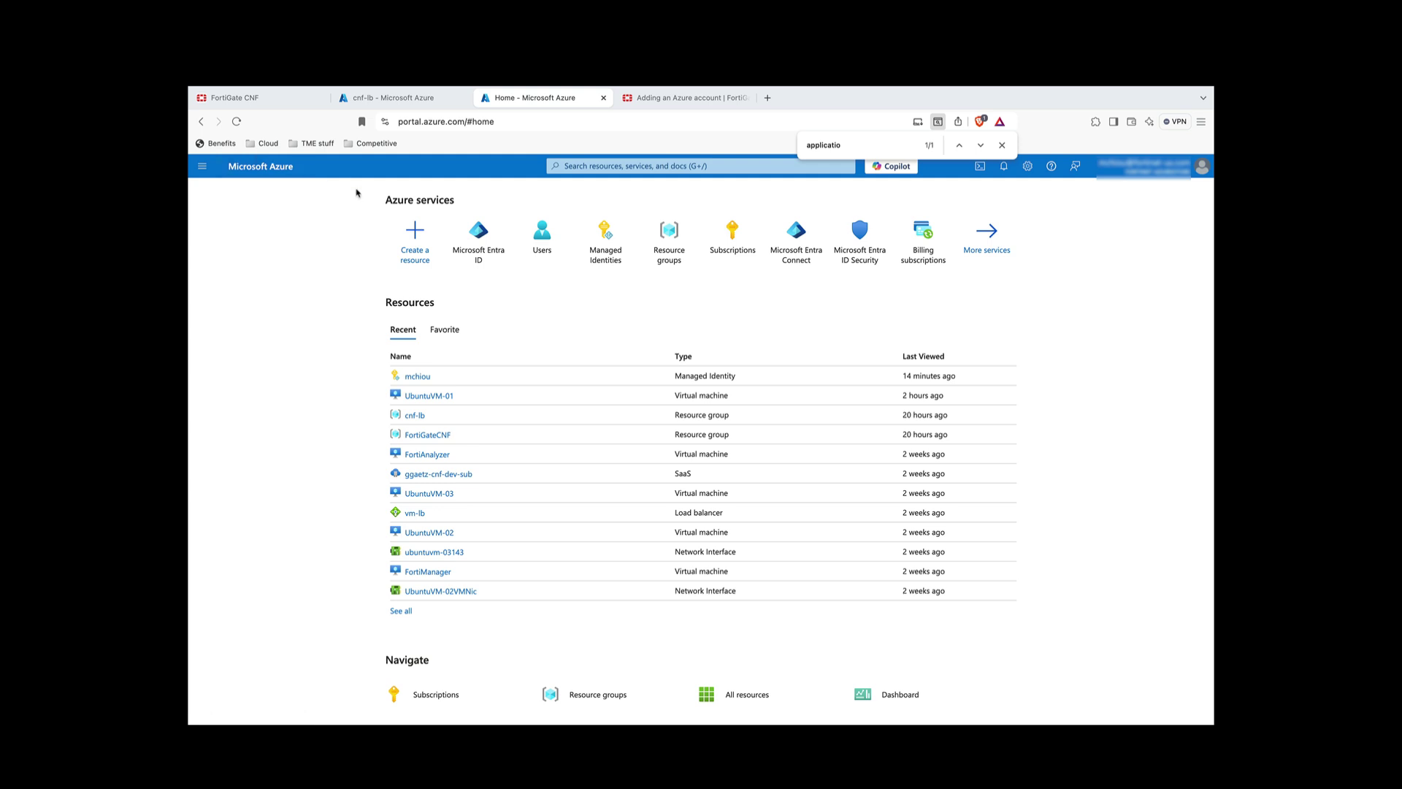
- Check the Azure role assignments of the managed identity in the cnf-lb resource group
left_click(605, 248)
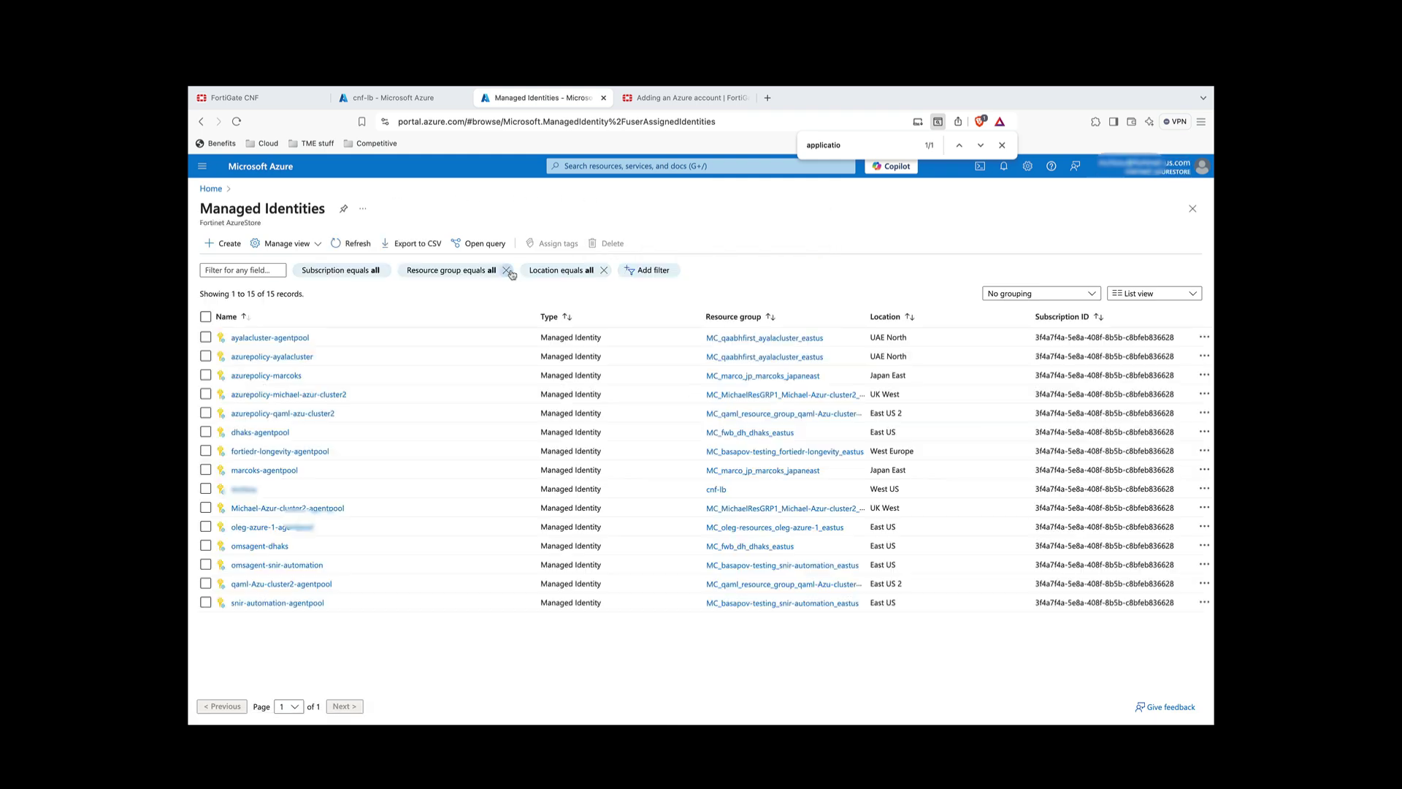
left_click(245, 491)
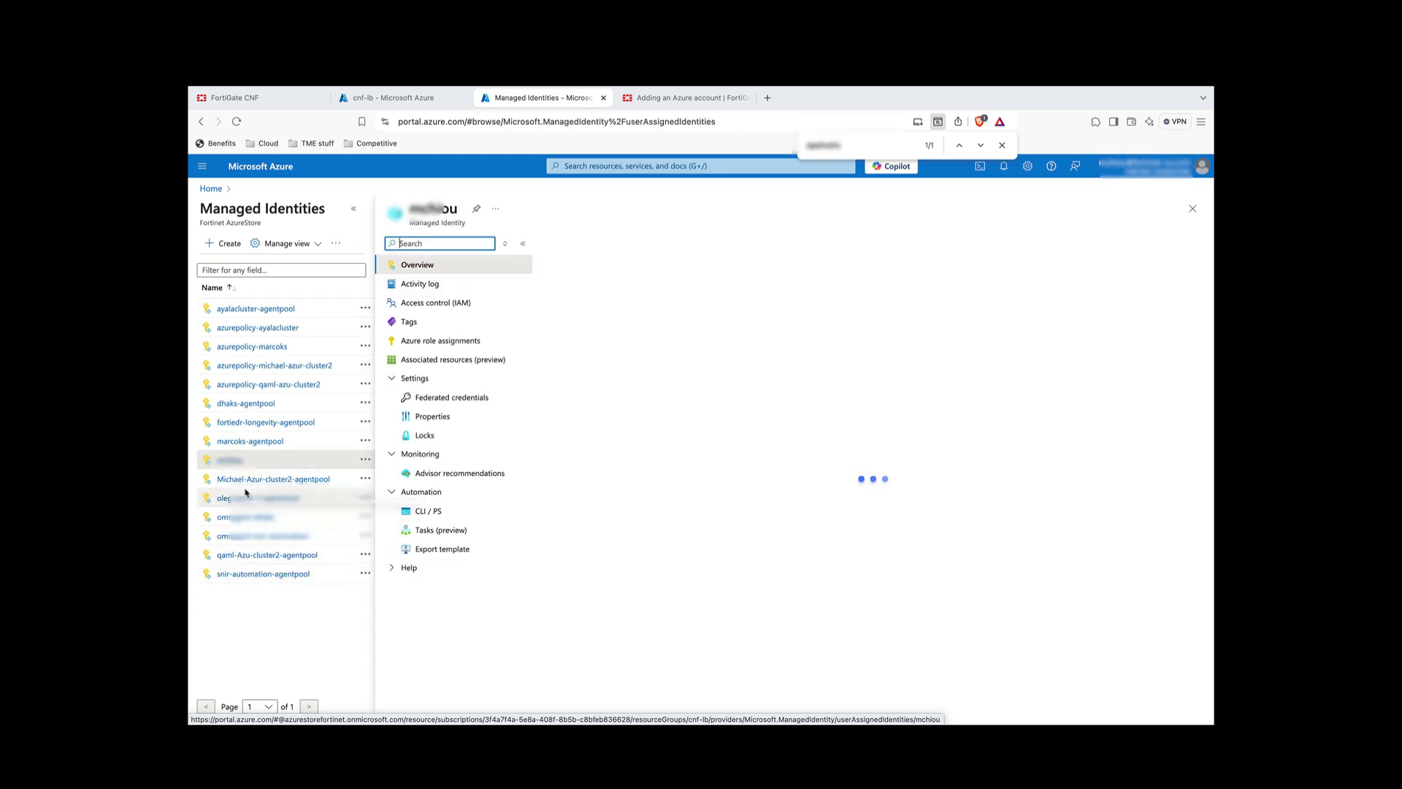
left_click(439, 342)
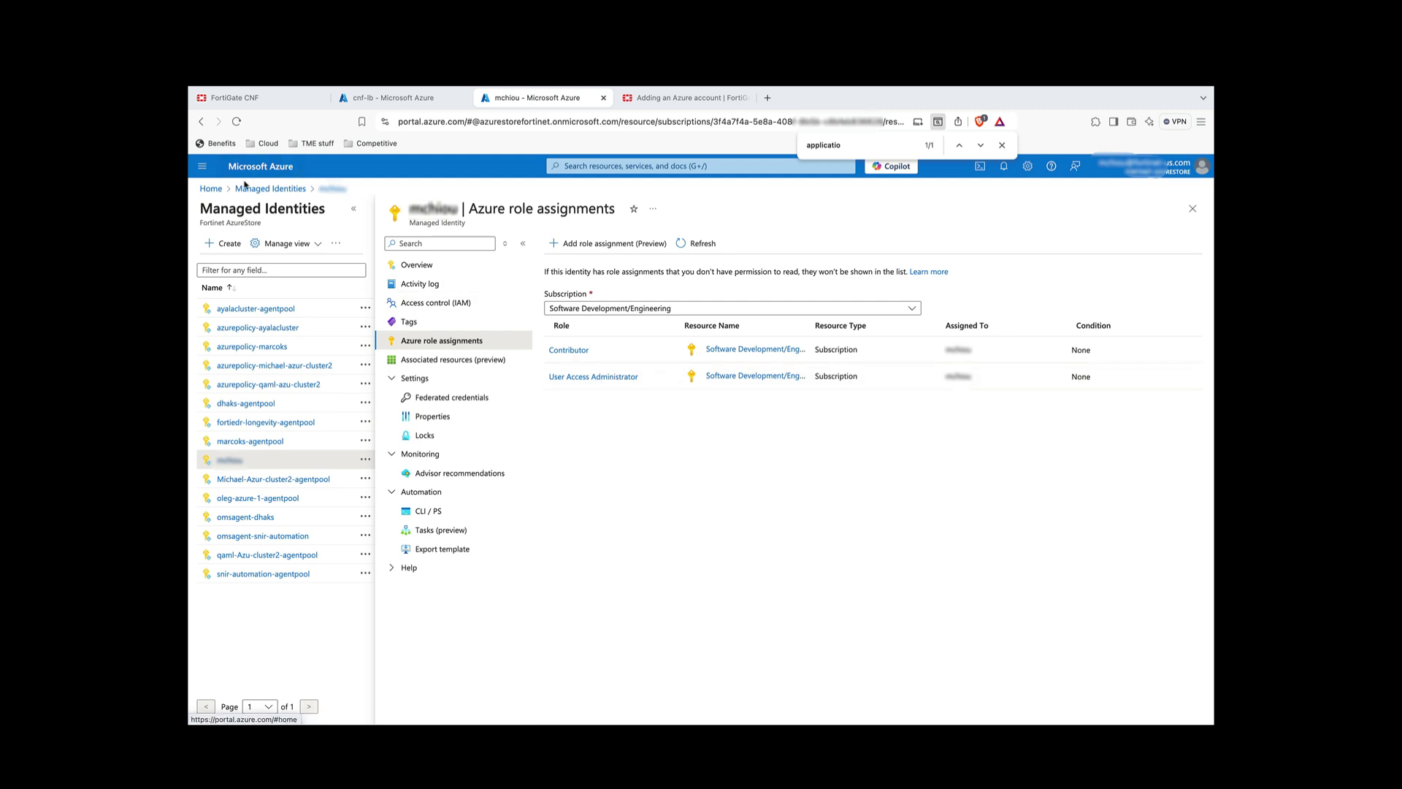
- Open the Application Administrator role in Microsoft Entra ID to check its assignments
left_click(210, 190)
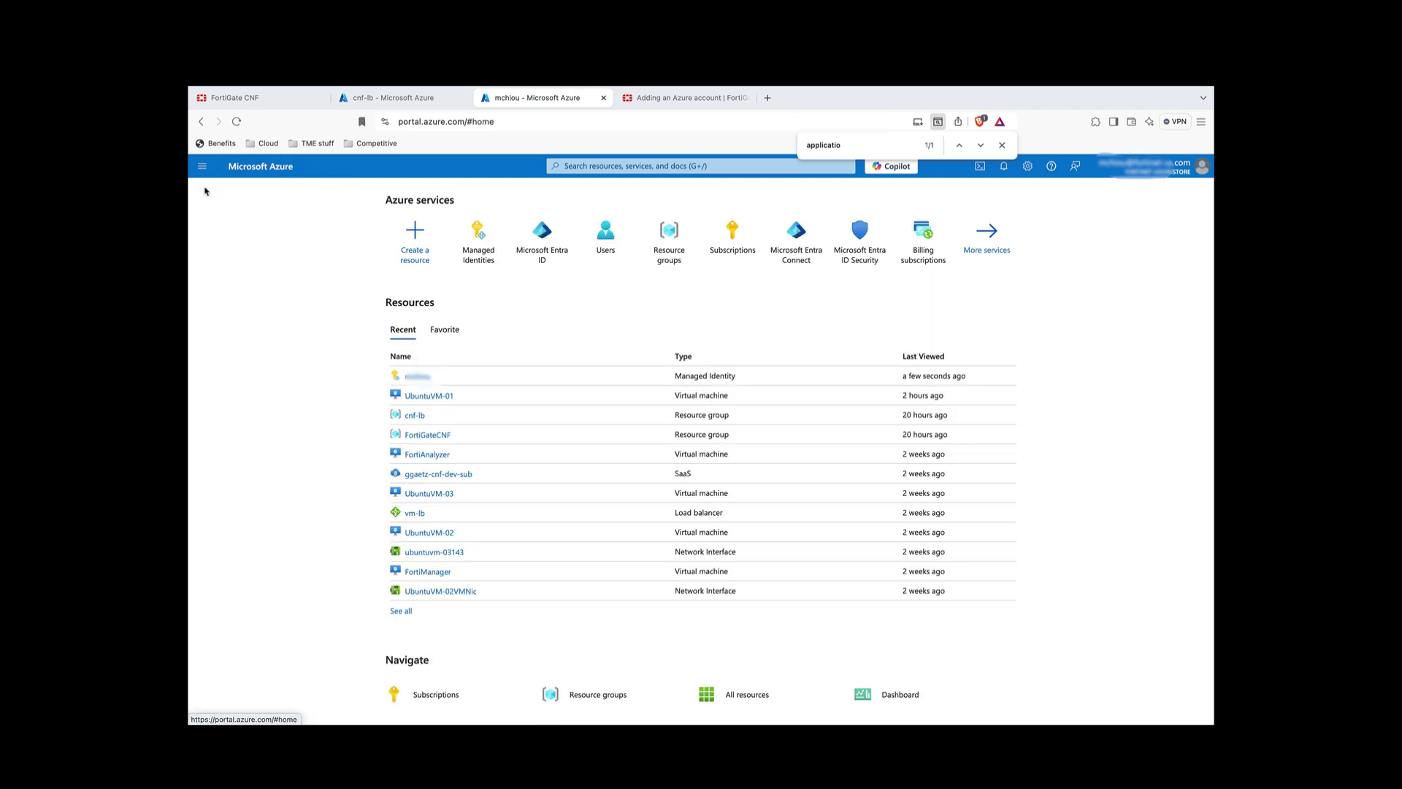
left_click(544, 253)
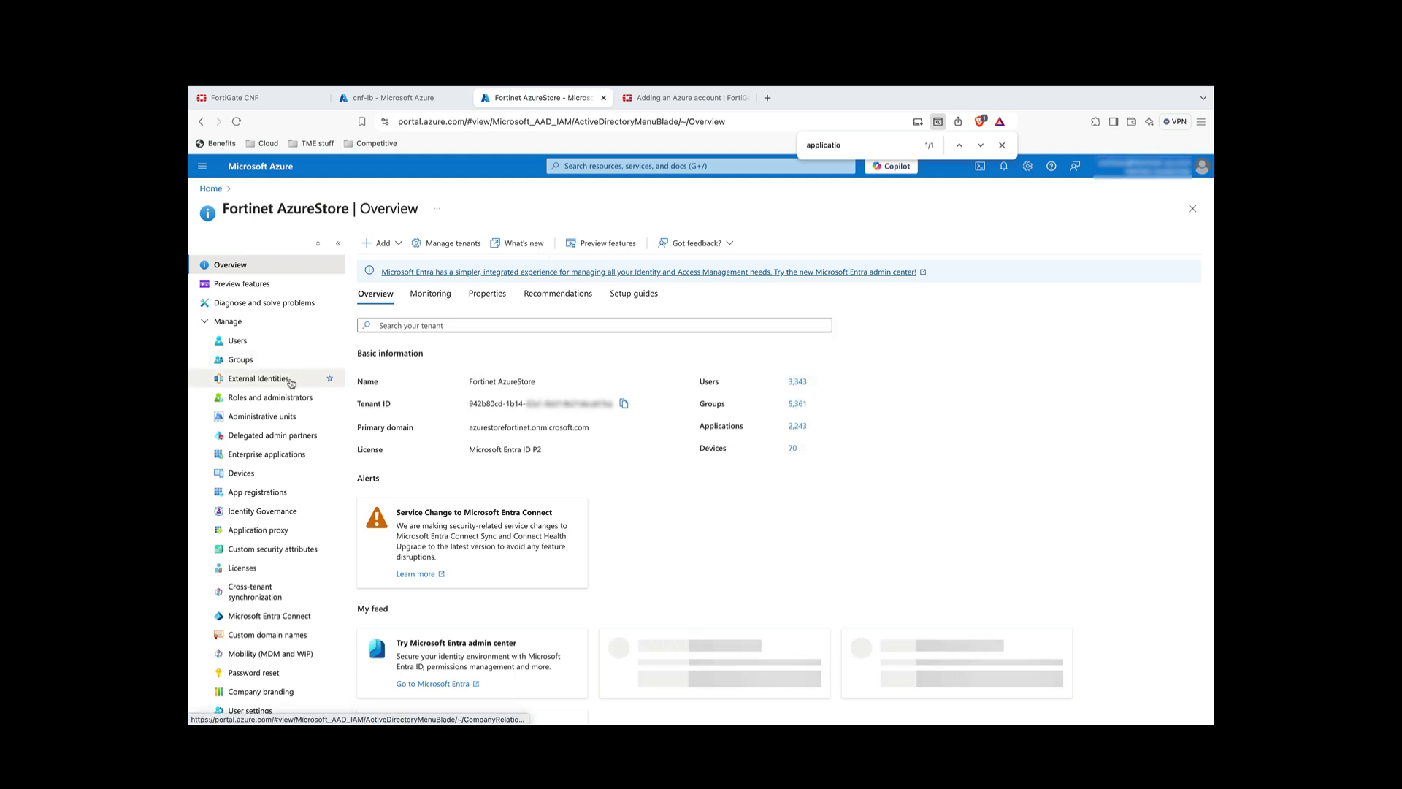
left_click(275, 399)
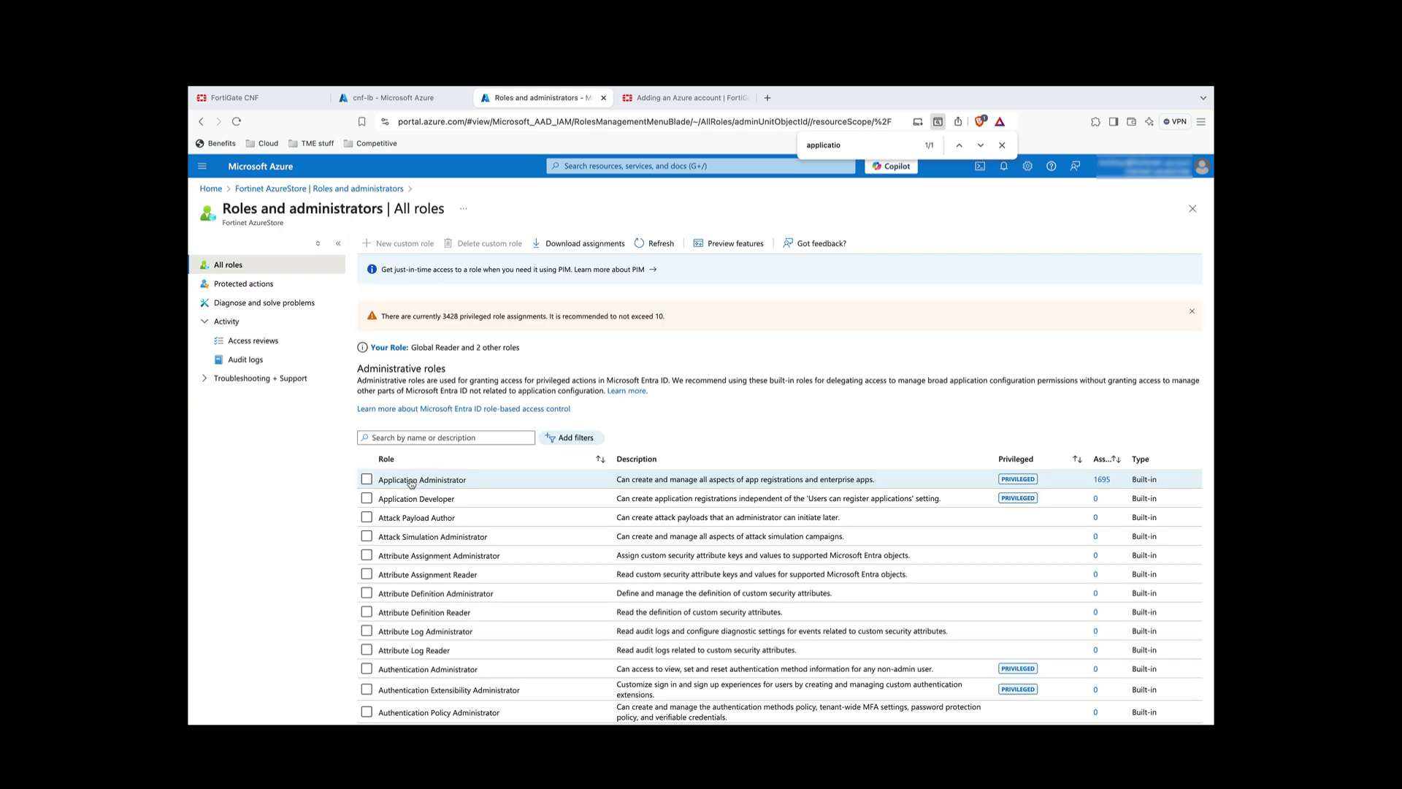
left_click(411, 481)
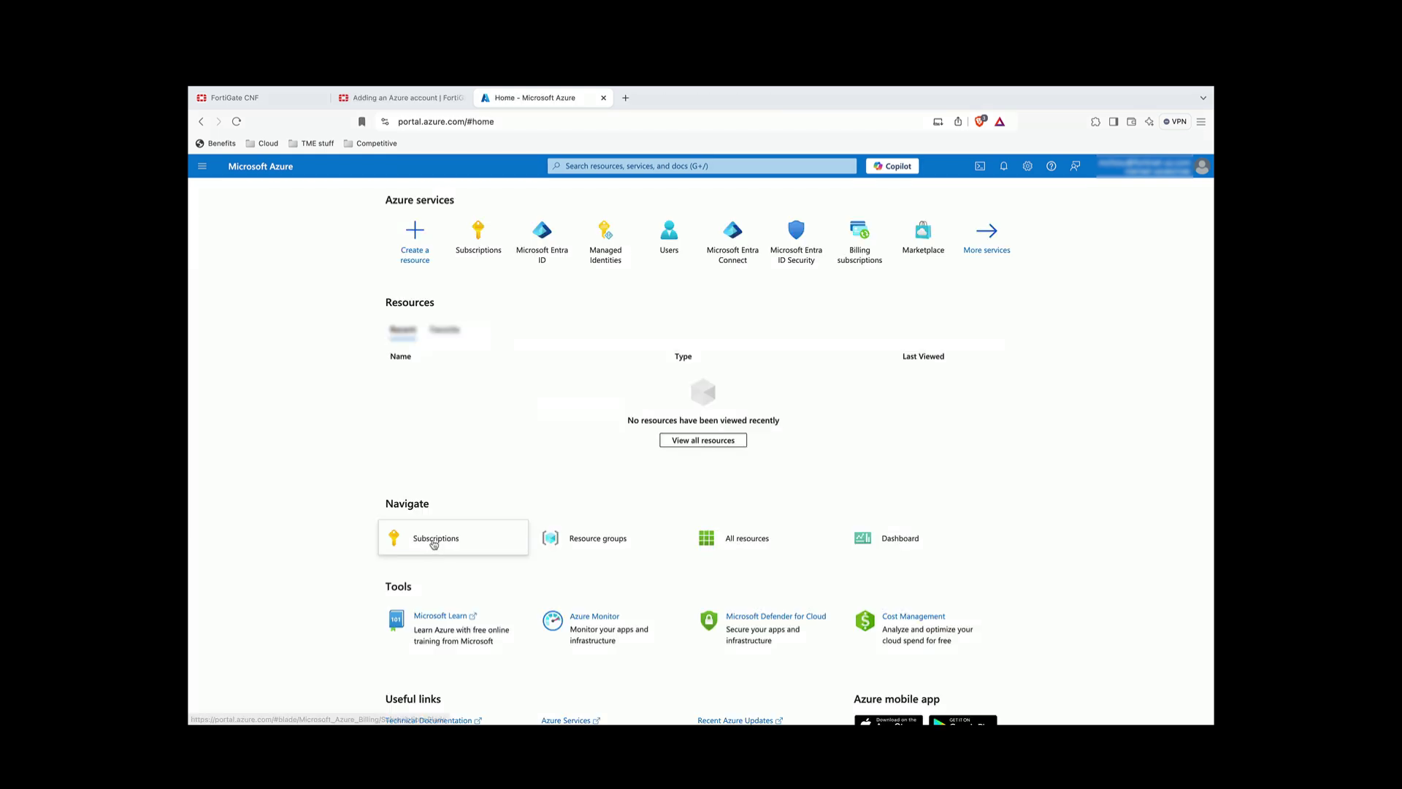
- Look up the subscription in the Azure portal and select the Tenant ID in the Microsoft Entra ID overview
left_click(434, 544)
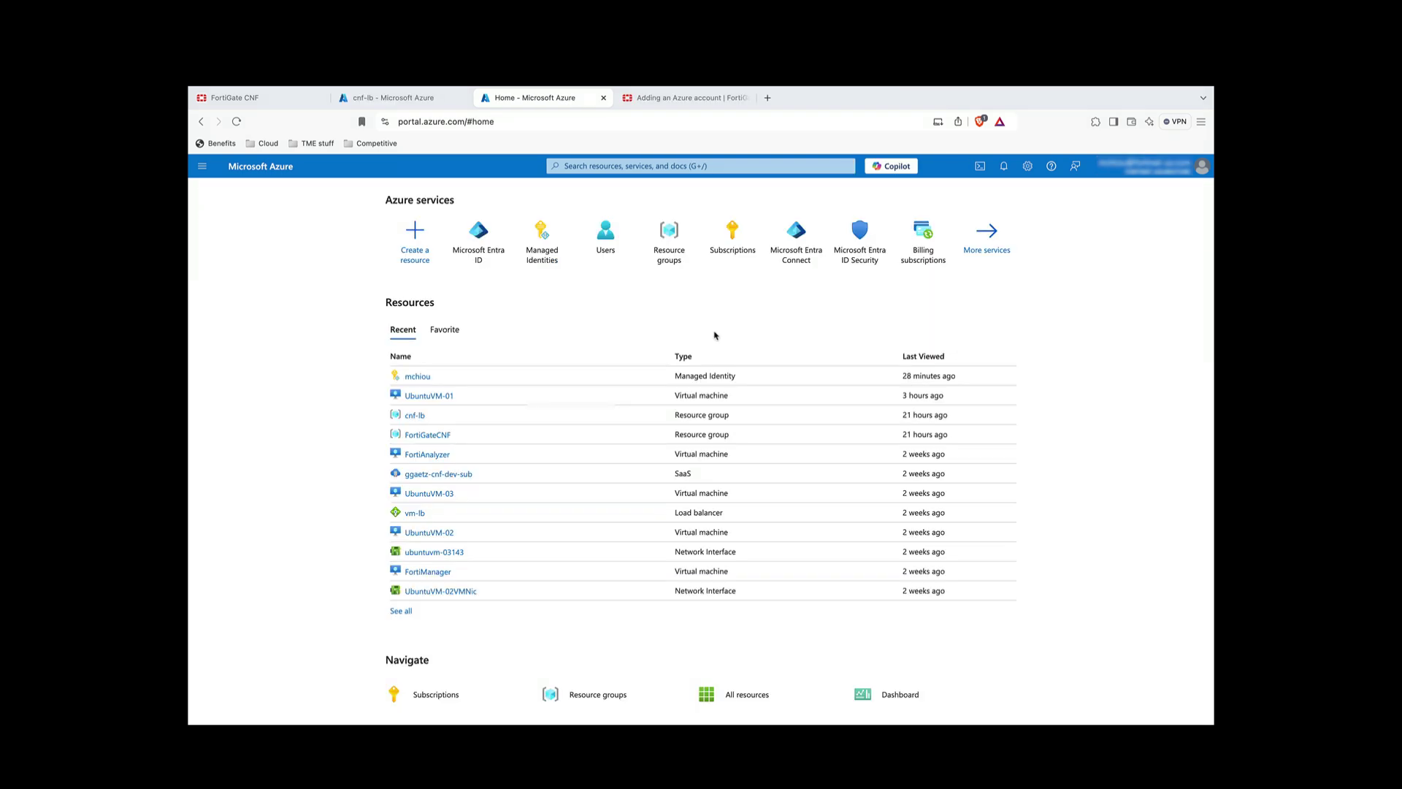
left_click(478, 232)
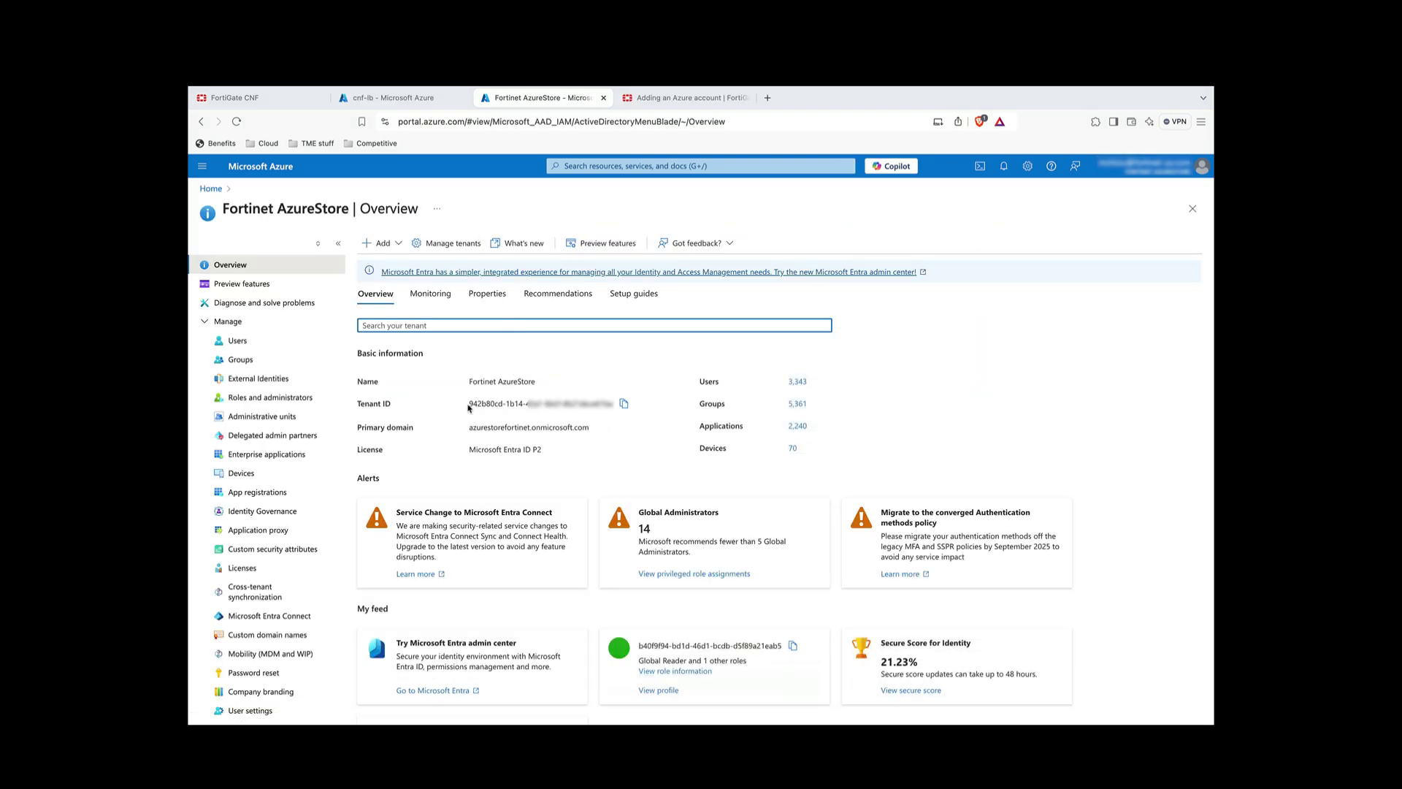
left_click_drag(468, 406, 612, 406)
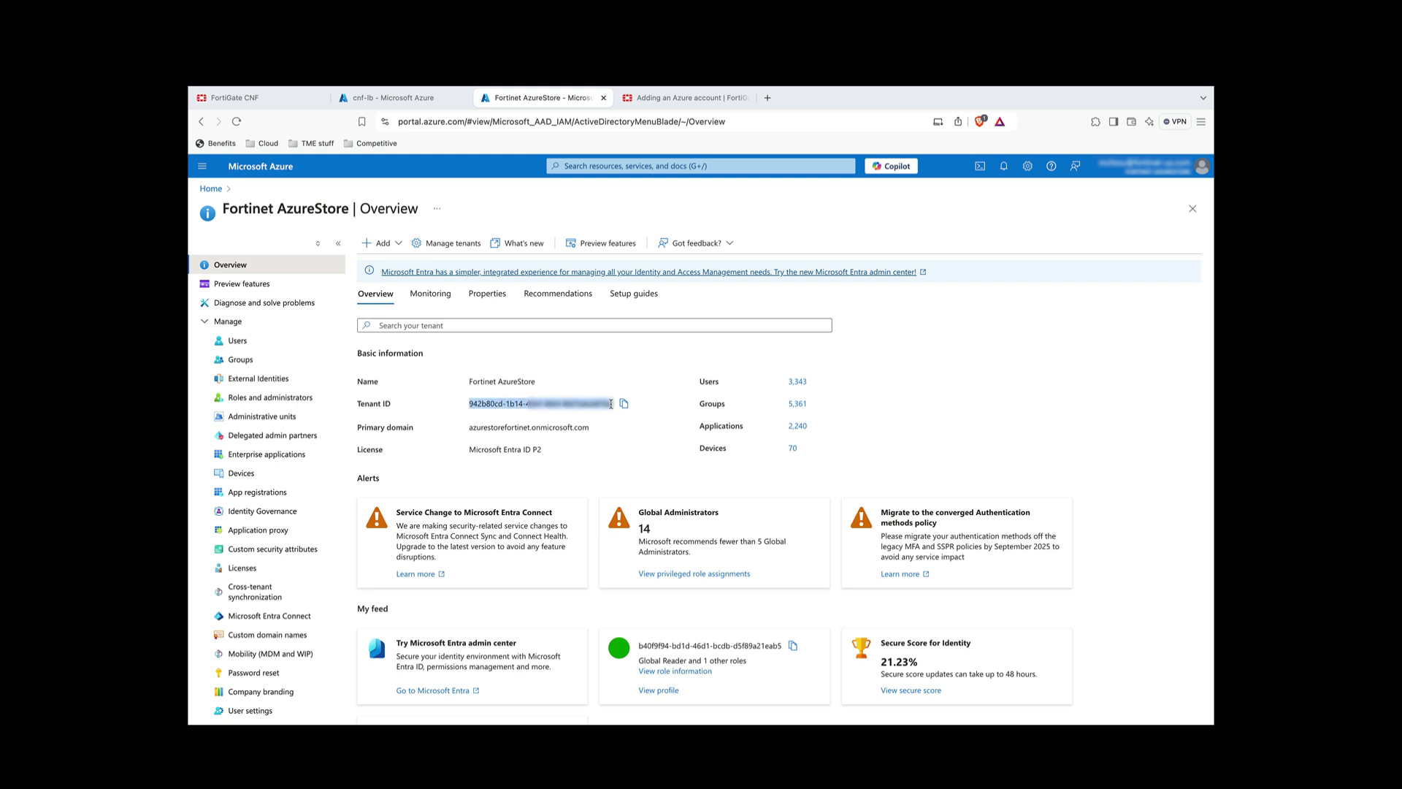
- In FortiGate CNF, add an Azure account named Azure with its directory and subscription IDs and launch the ARM template
left_click(238, 98)
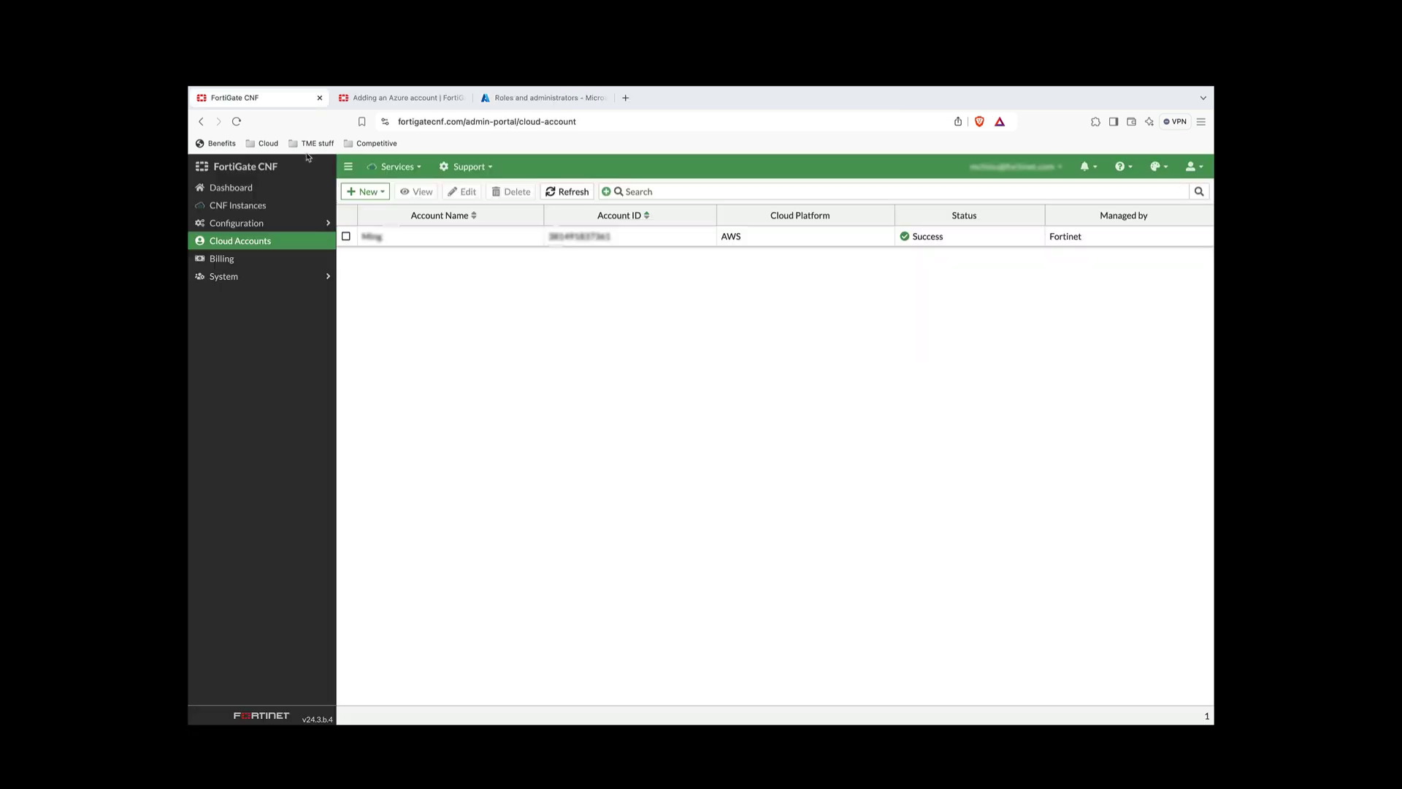
left_click(378, 193)
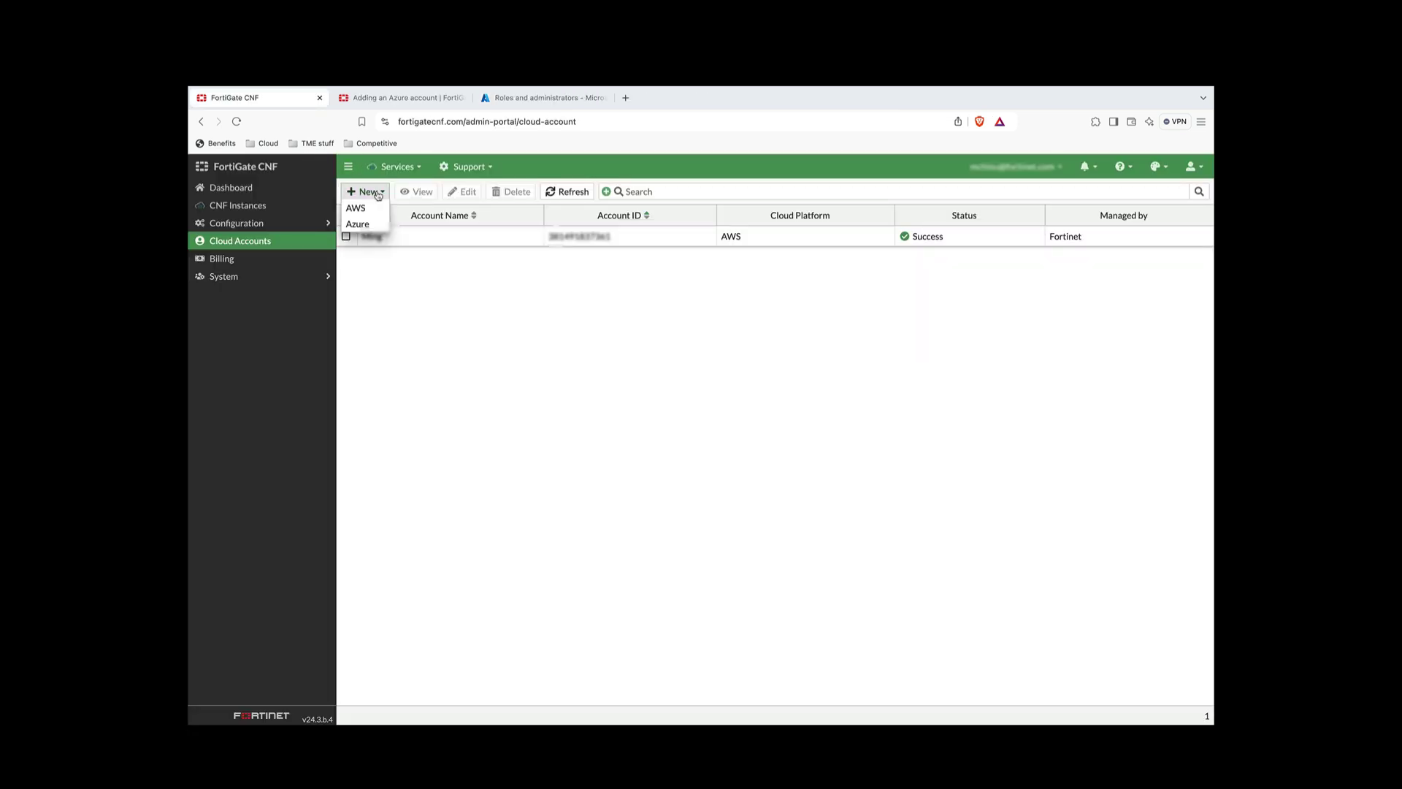
left_click(362, 226)
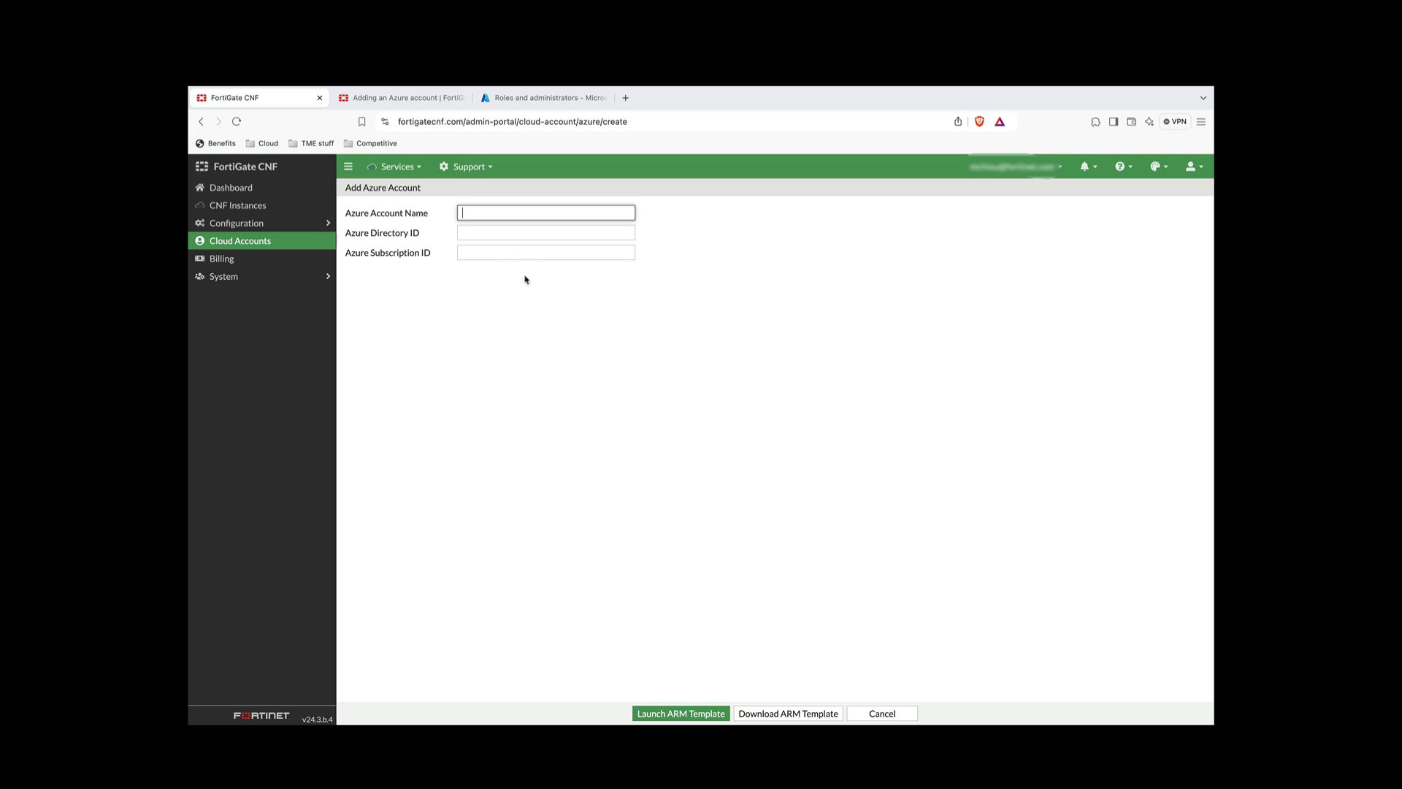
type("Azure")
left_click(521, 231)
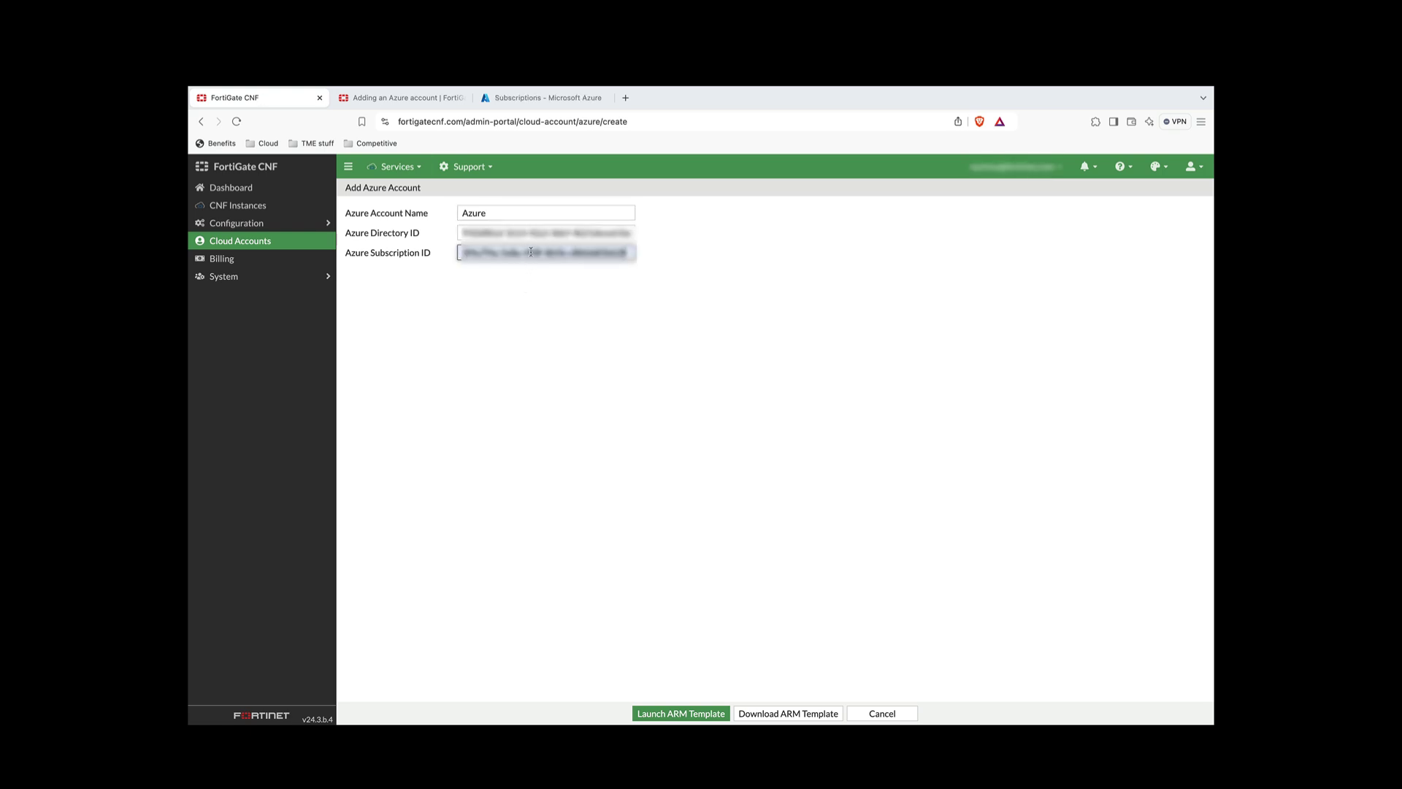
left_click(561, 303)
left_click(682, 714)
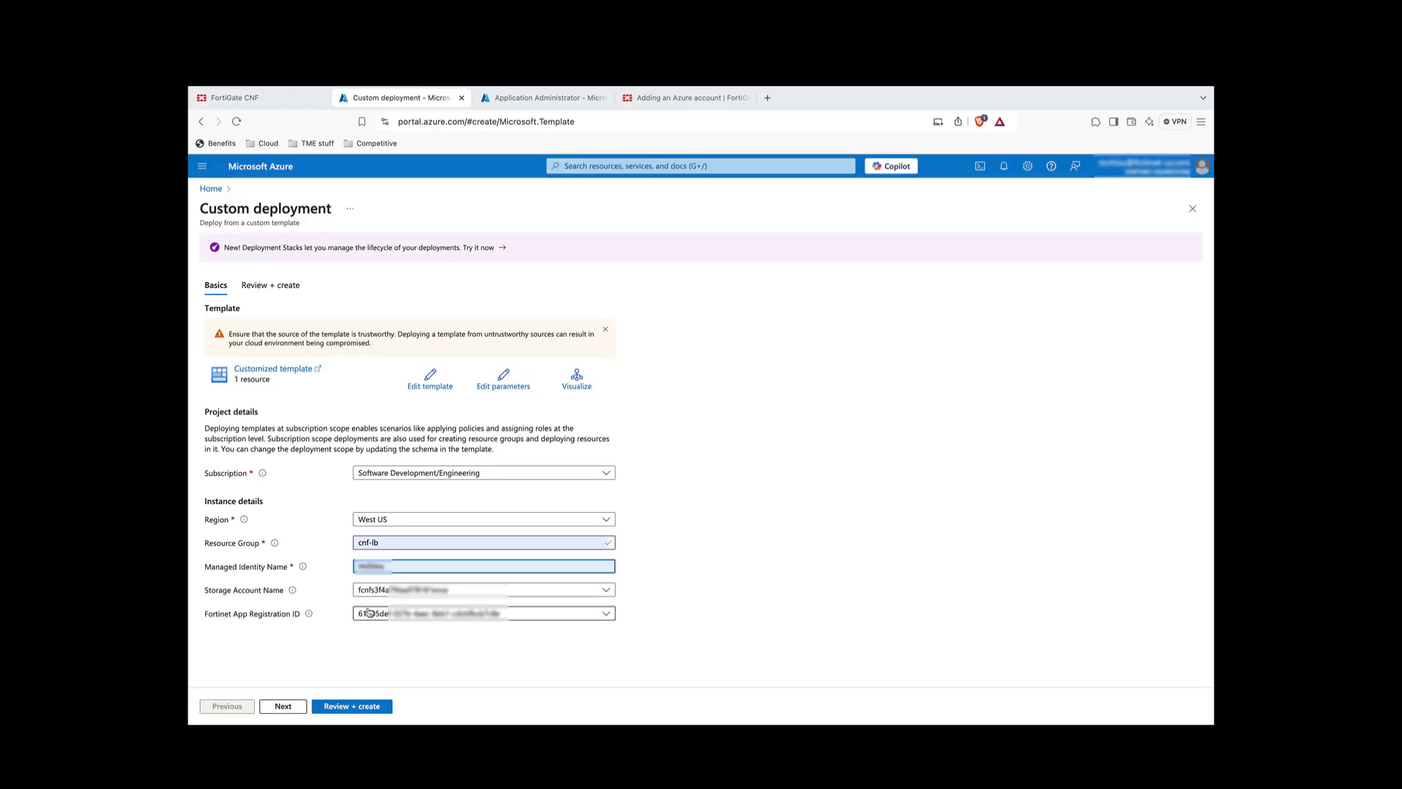
- Review and create the custom deployment for resource group cnf-lb in West US
left_click(351, 707)
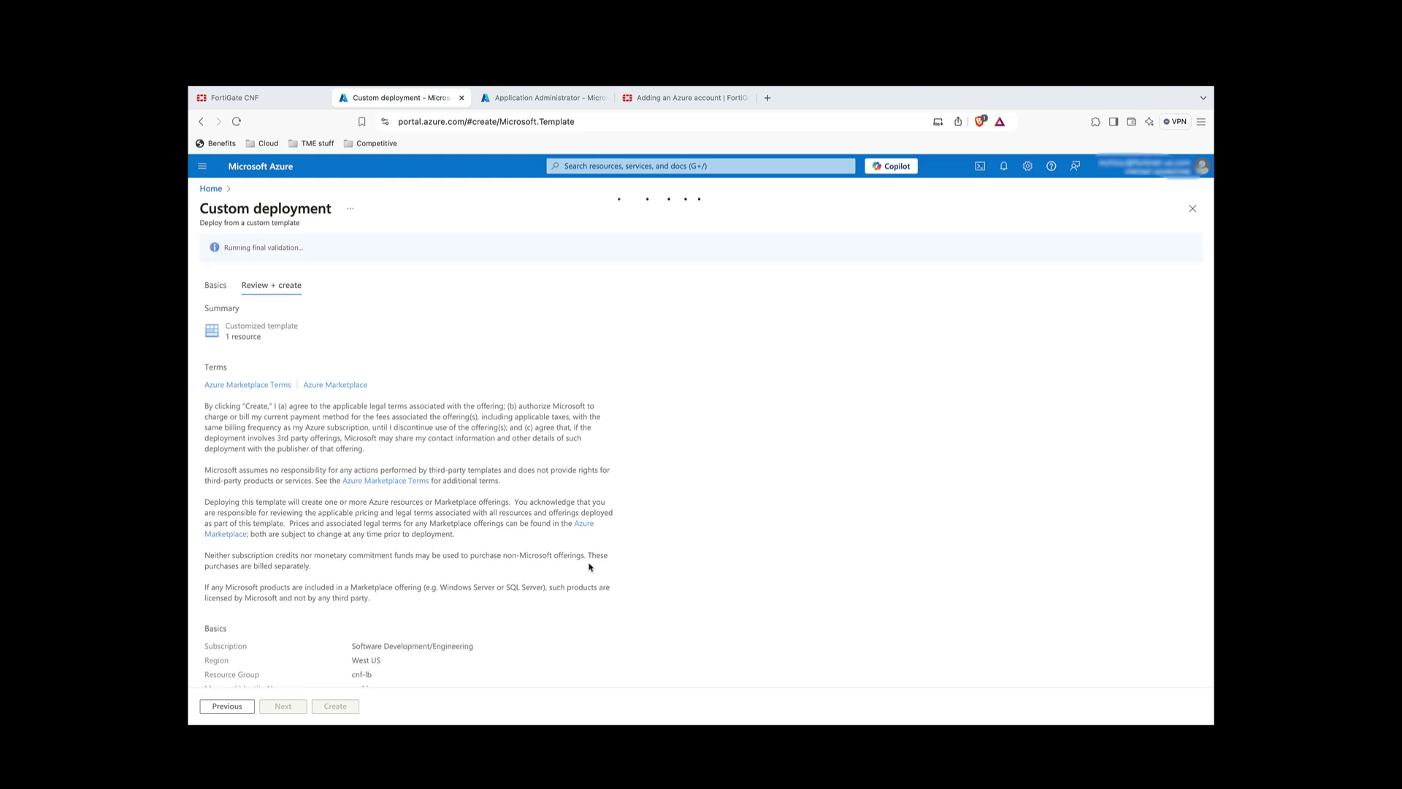
scroll(590, 567, "down", 1)
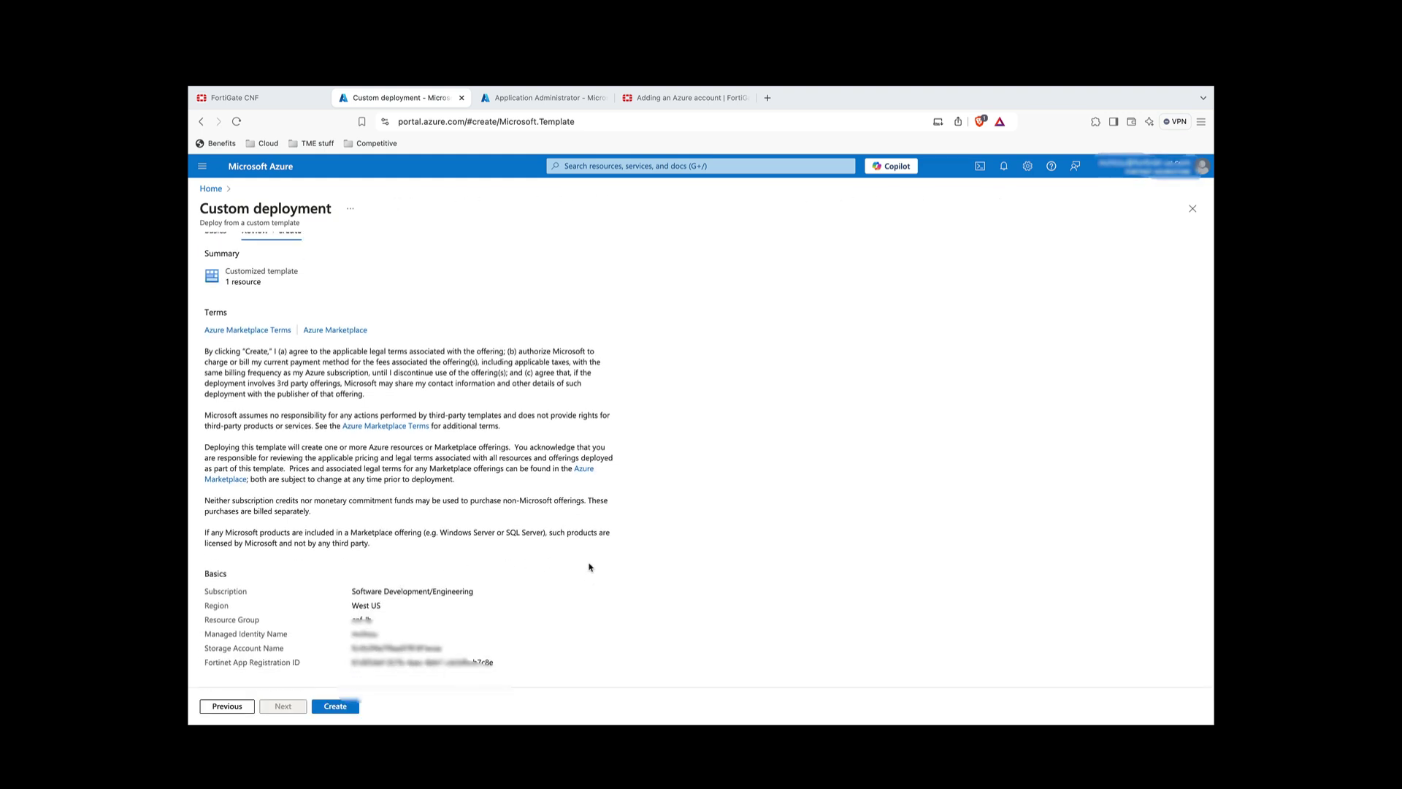
left_click(338, 709)
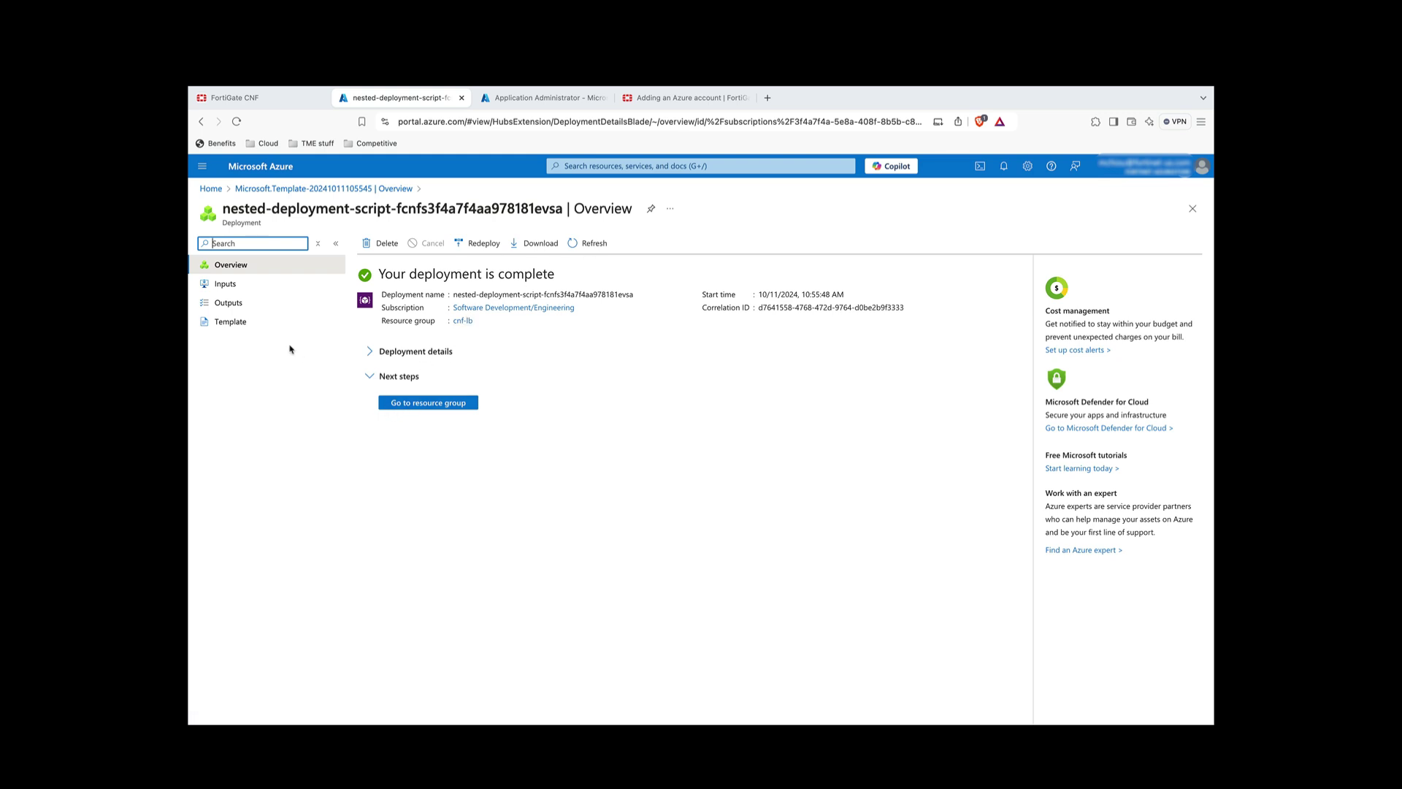
- Enter the spObjectId from the deployment outputs as the Azure account's Service Principal Object ID in FortiGate CNF and update the account
left_click(231, 303)
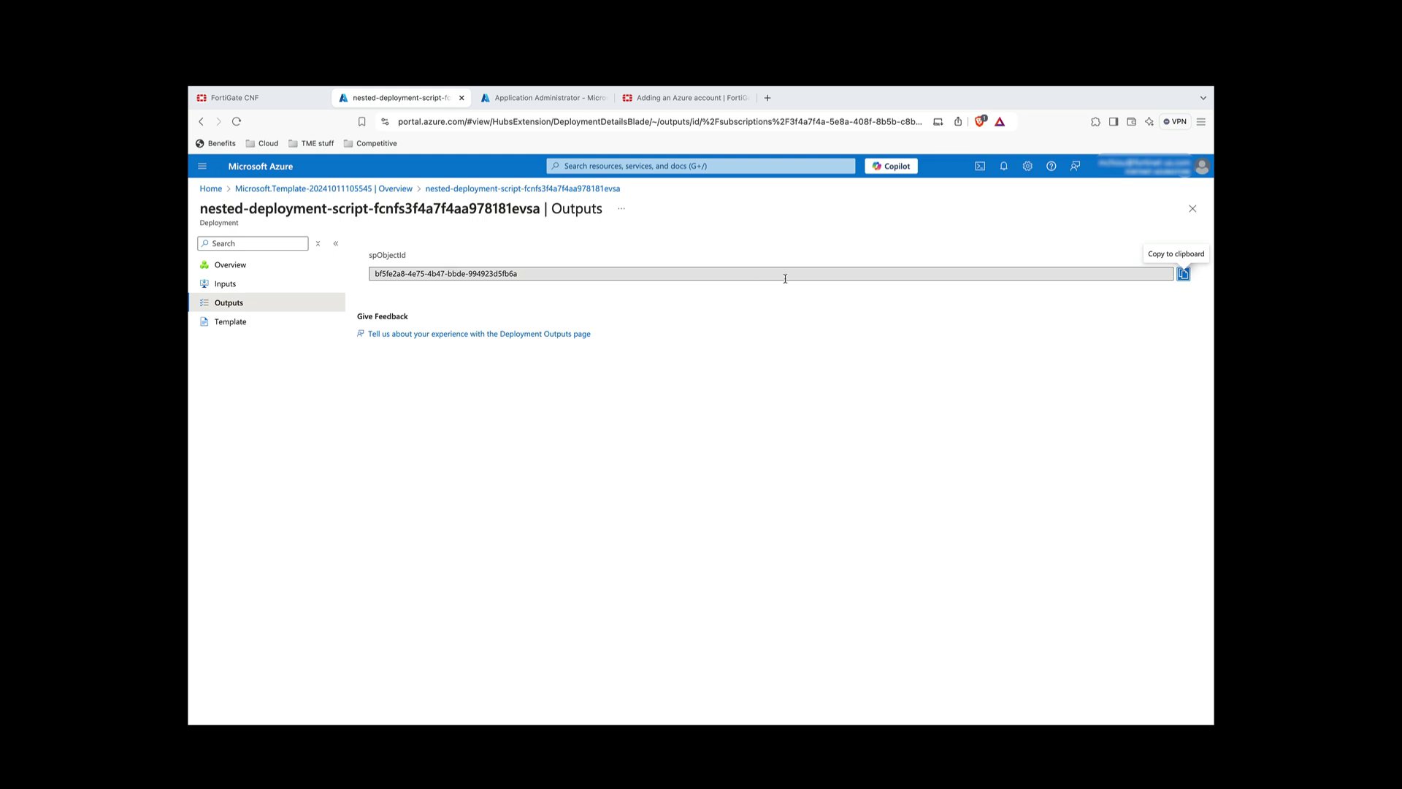
left_click(250, 98)
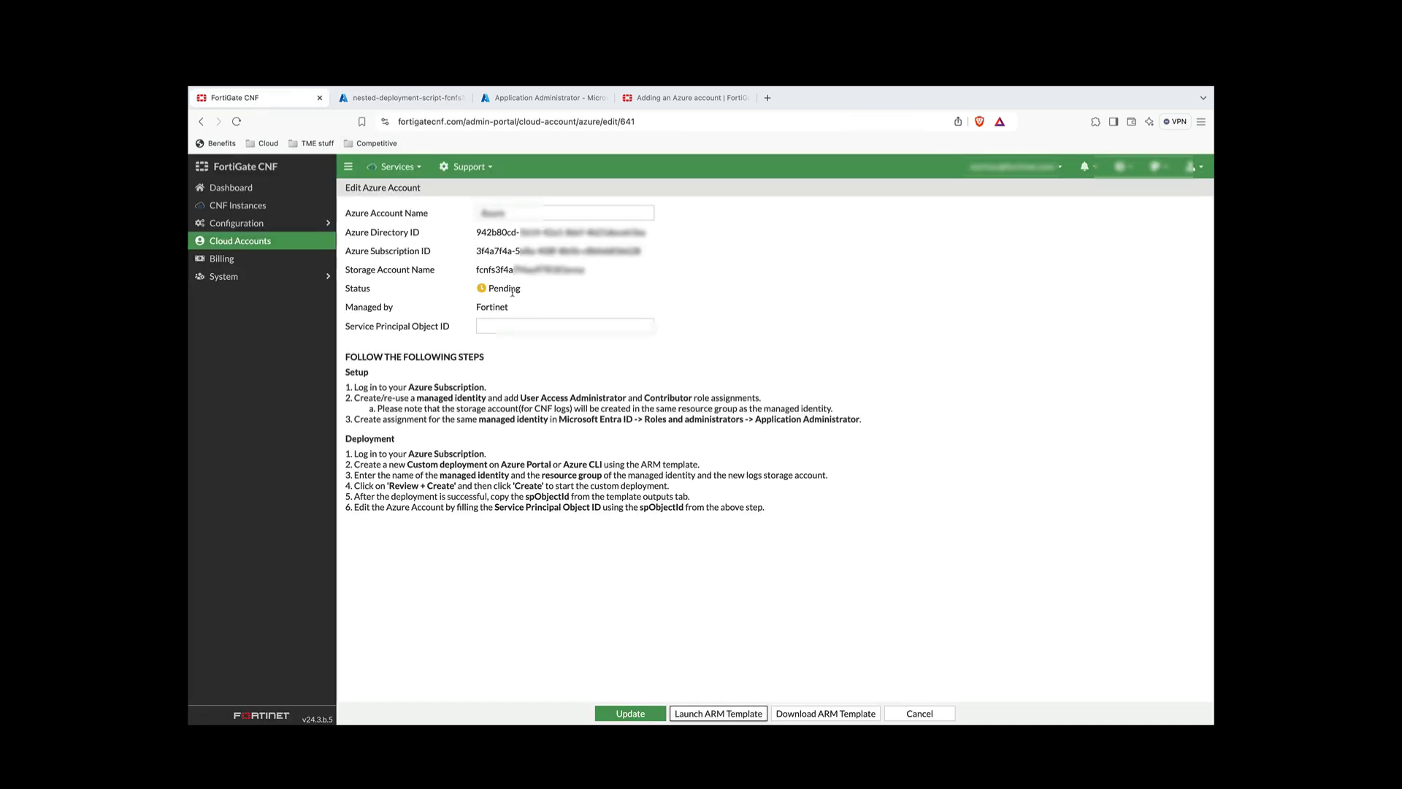
left_click(516, 326)
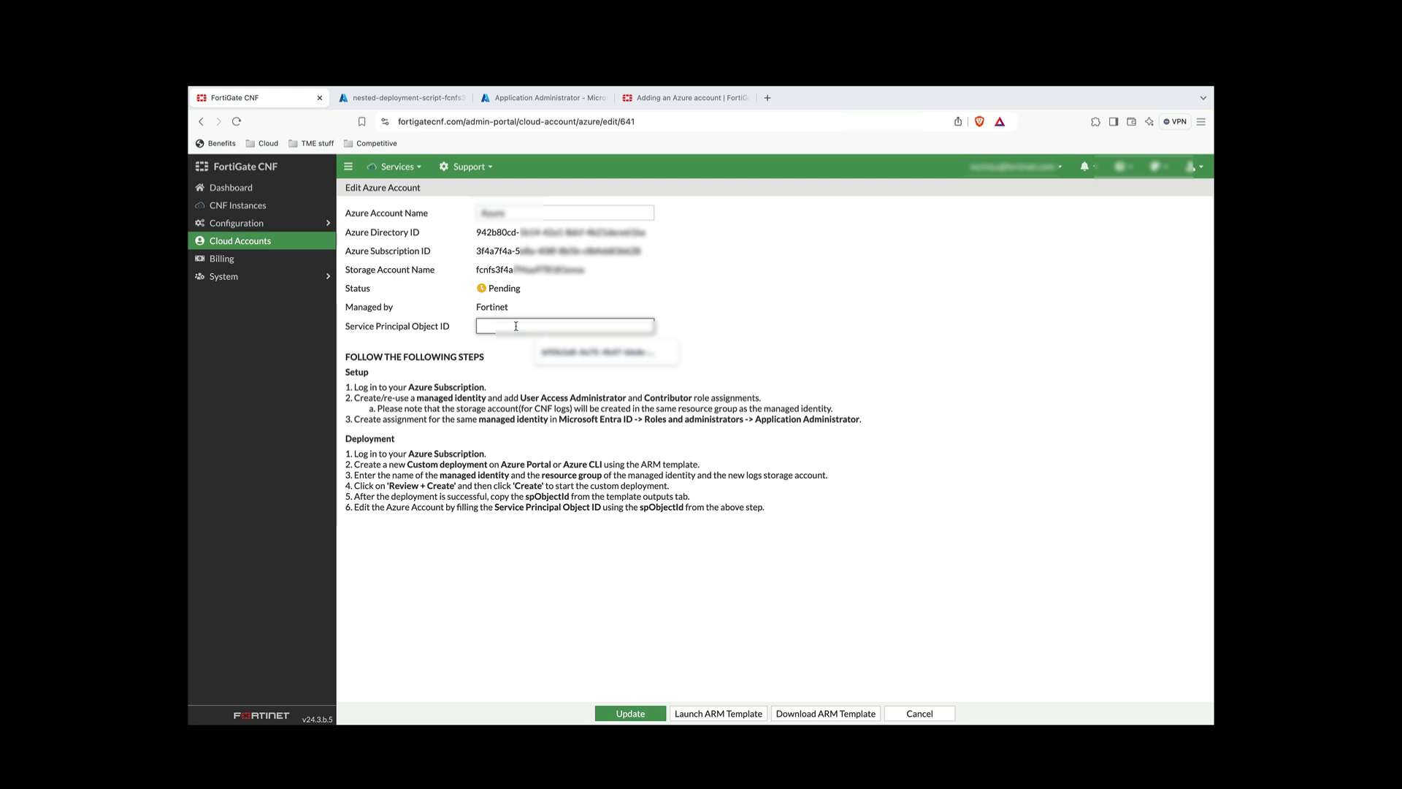
key("super+v")
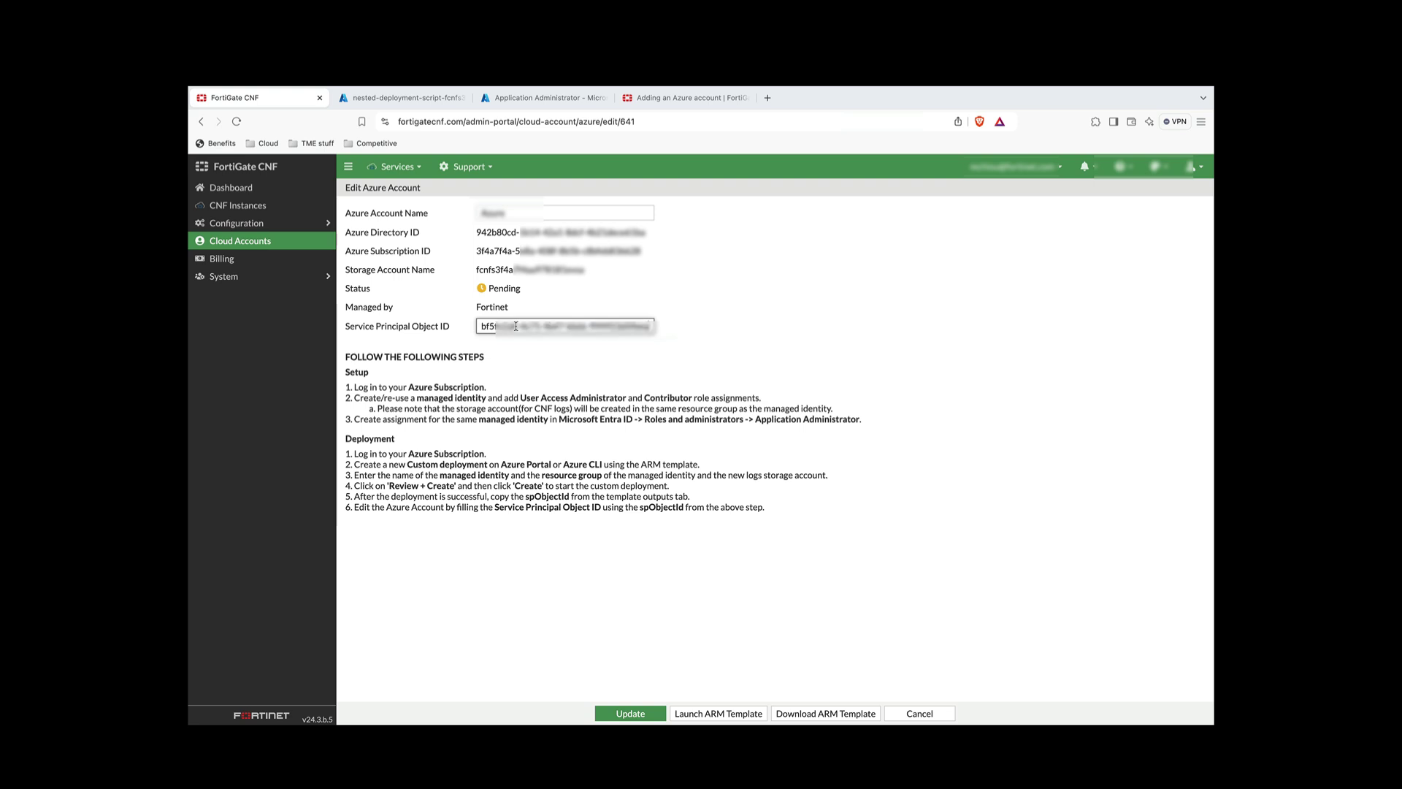
left_click(633, 715)
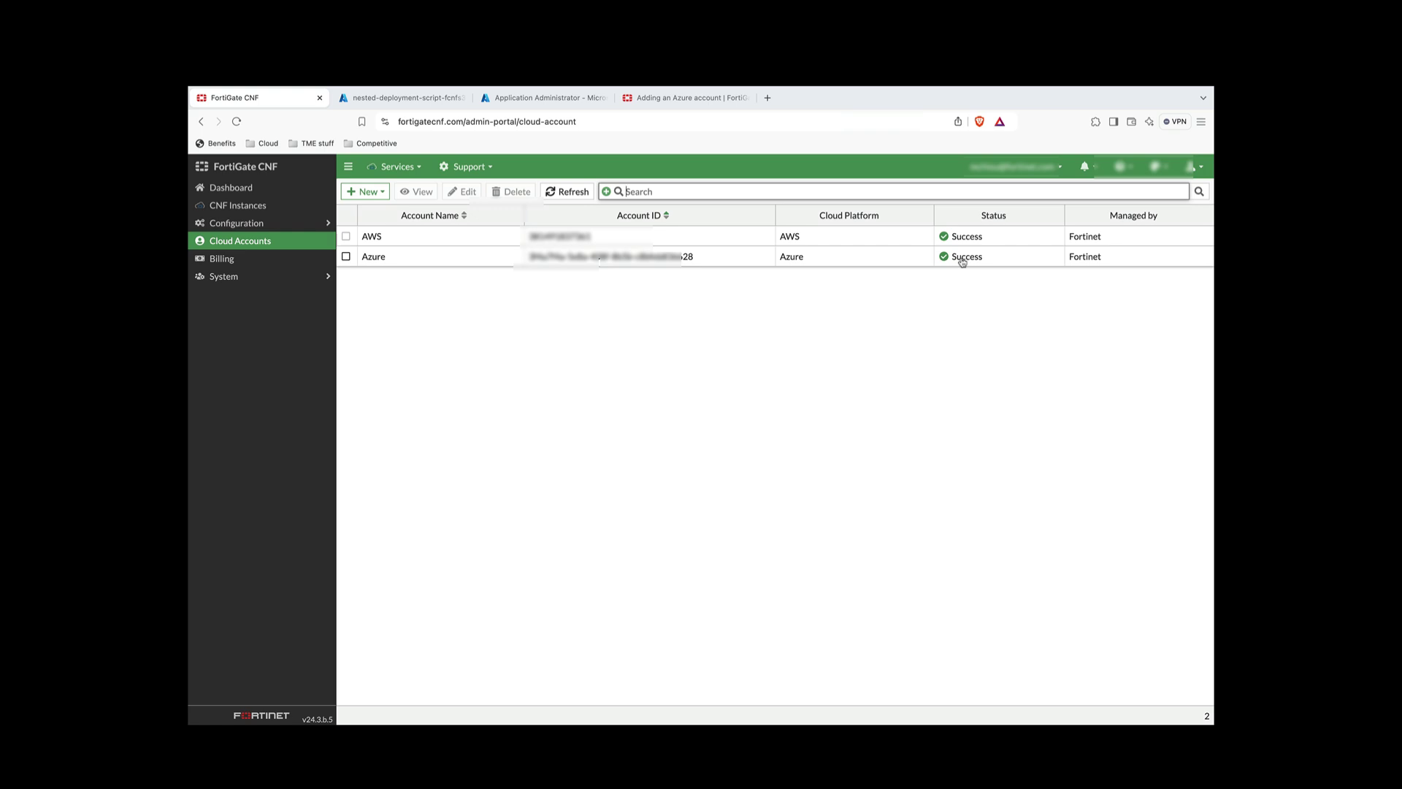
- Open the details of the Azure entry in the cloud accounts list
double_click(468, 258)
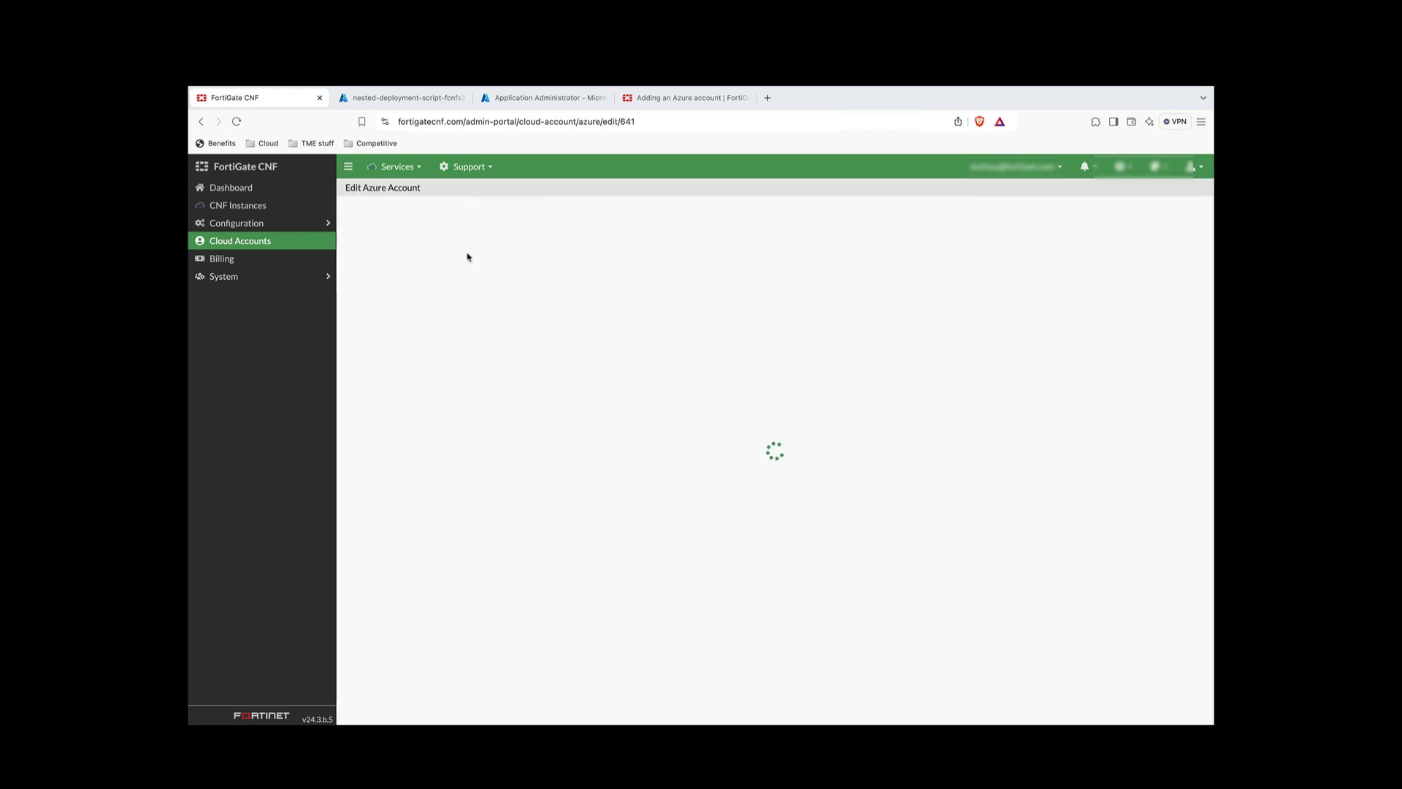